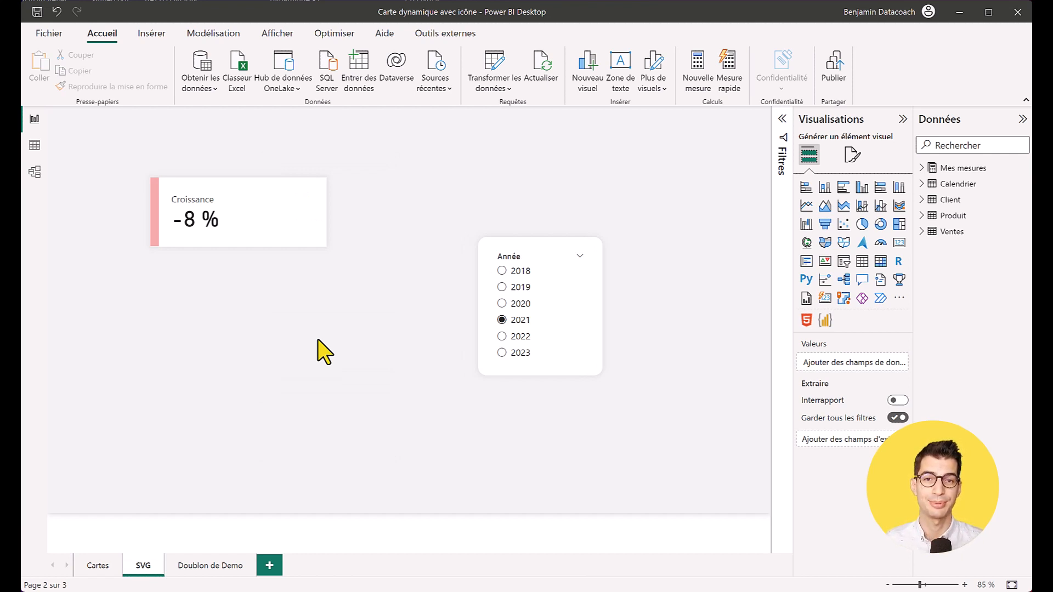
# Step: Switch to SVG Repo in the browser and open the Arrow Small Up icon from the Wolf Kit Solid Glyph Icons collection
pyautogui.hotkey('alt', 'Tab')
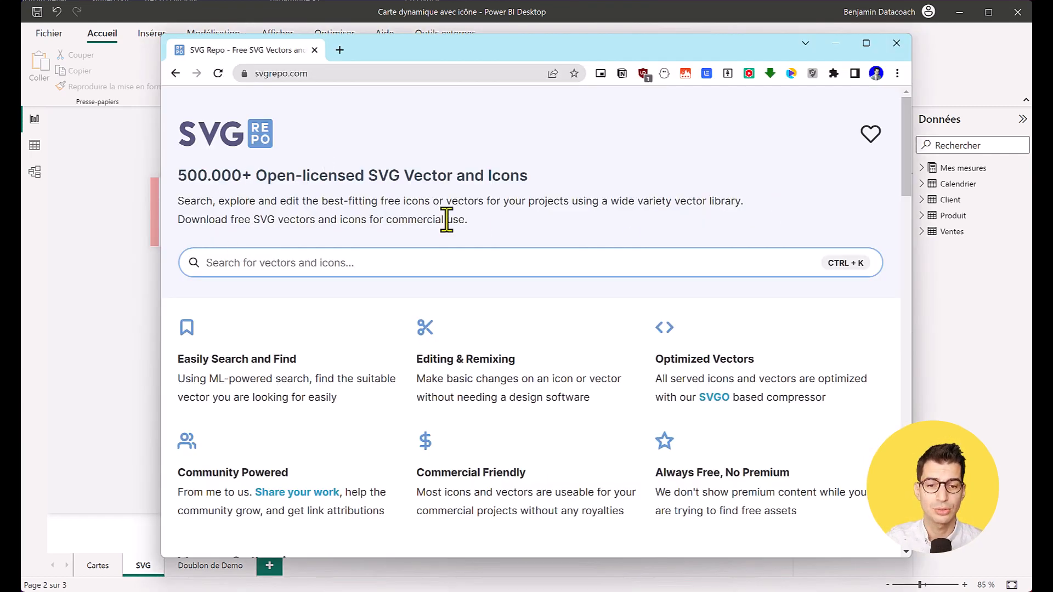
pyautogui.scroll(-8, 411, 212)
pyautogui.click(800, 200)
pyautogui.click(517, 368)
pyautogui.scroll(-5, 611, 301)
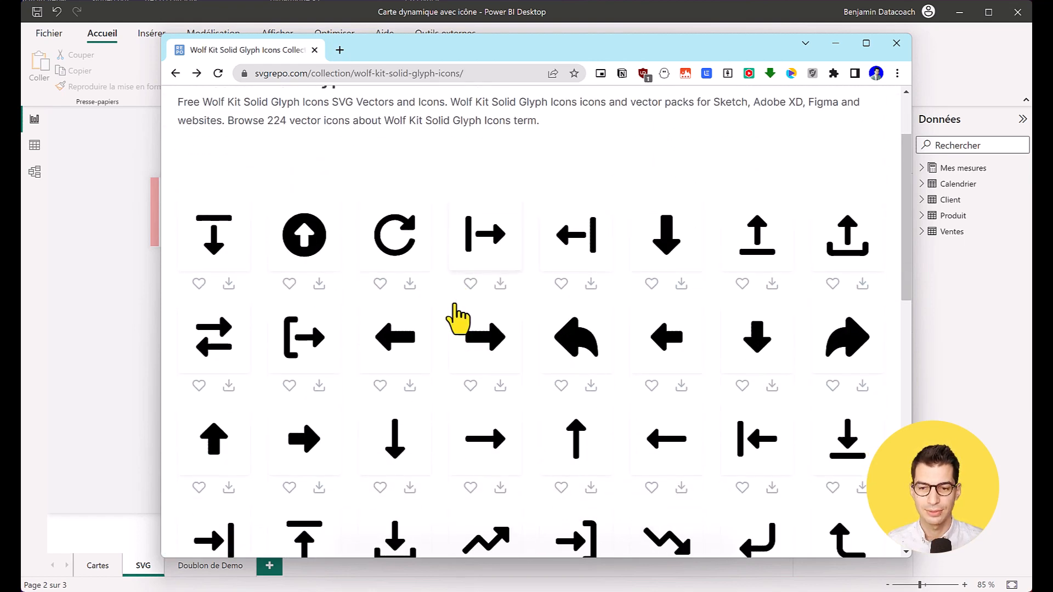
pyautogui.click(224, 377)
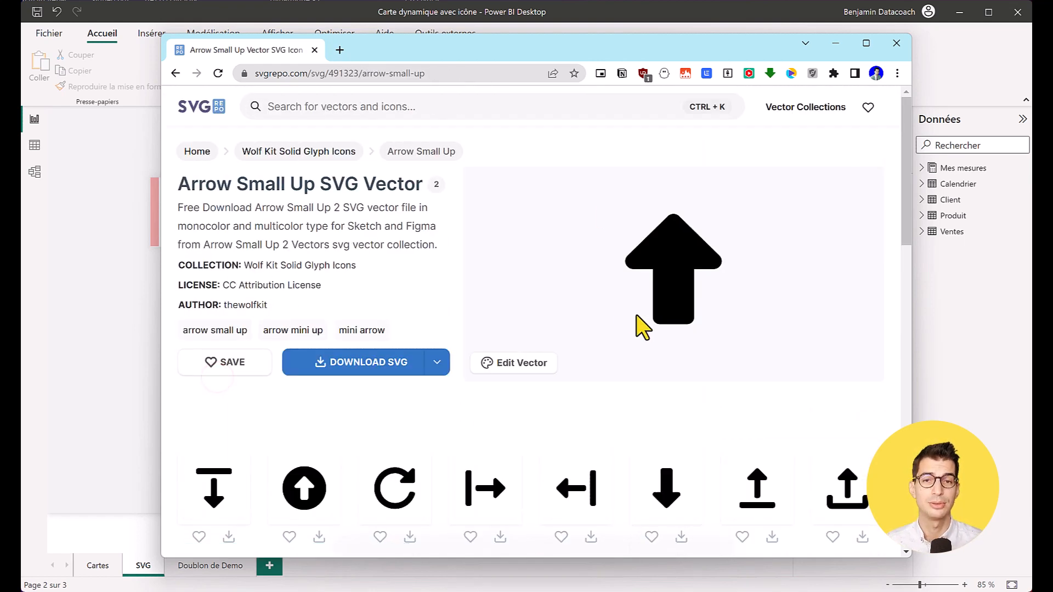
# Step: Open the Arrow Small Up icon in the vector editor and recolour it green (#32dc5d)
pyautogui.click(524, 364)
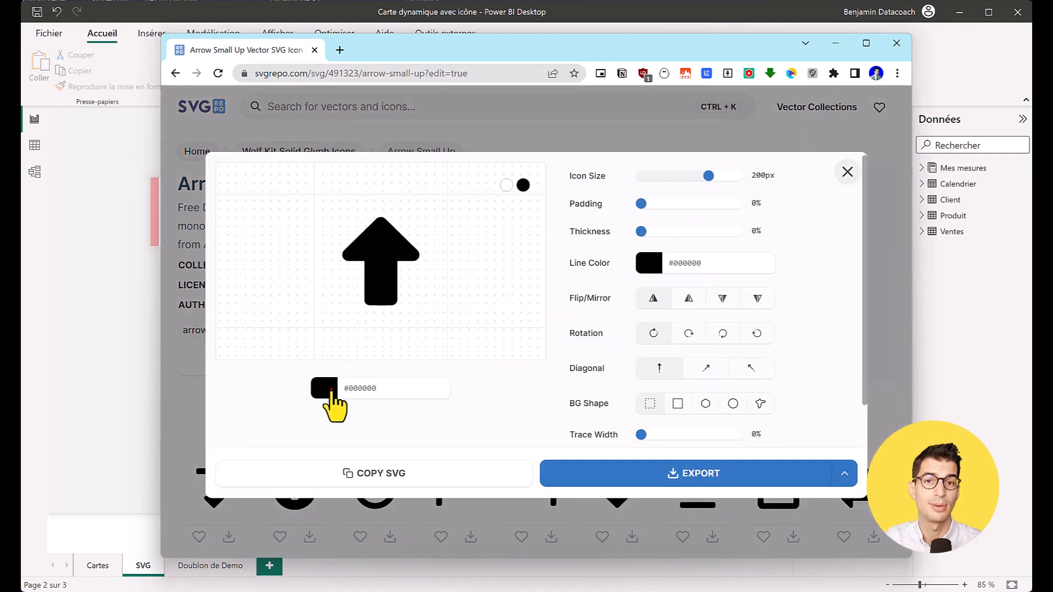
pyautogui.click(327, 388)
pyautogui.click(423, 504)
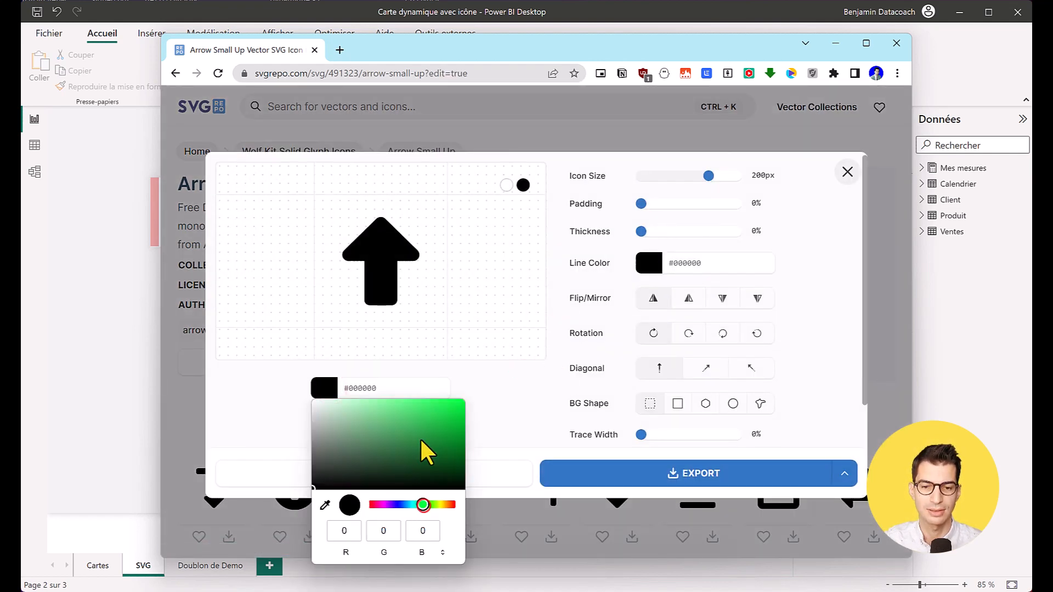
pyautogui.click(429, 411)
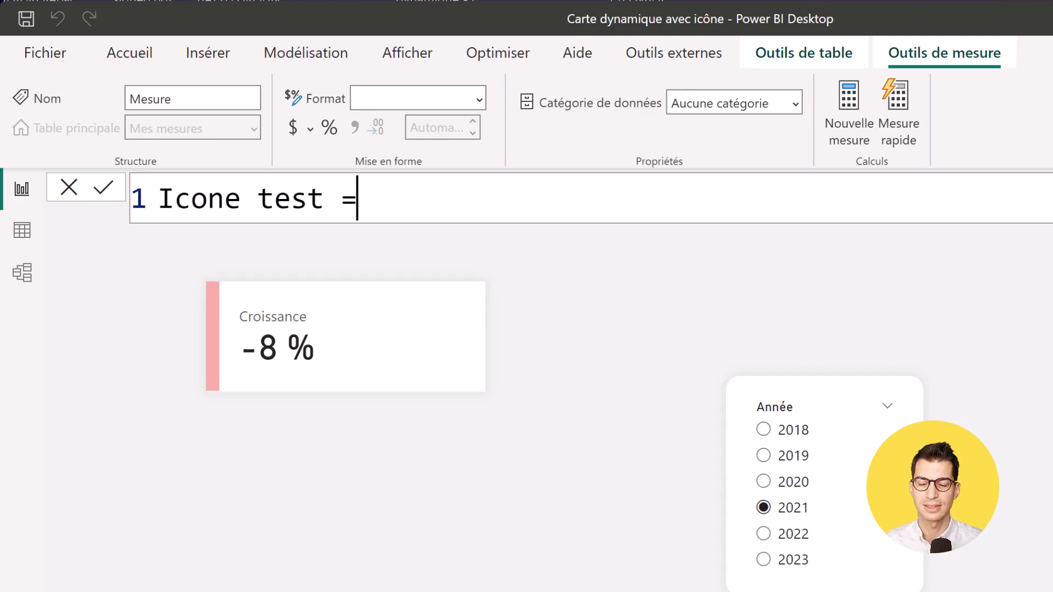
# Step: Paste the green arrow's SVG code on a new line of the Icone test measure in Power BI
pyautogui.hotkey('shift', 'Return')
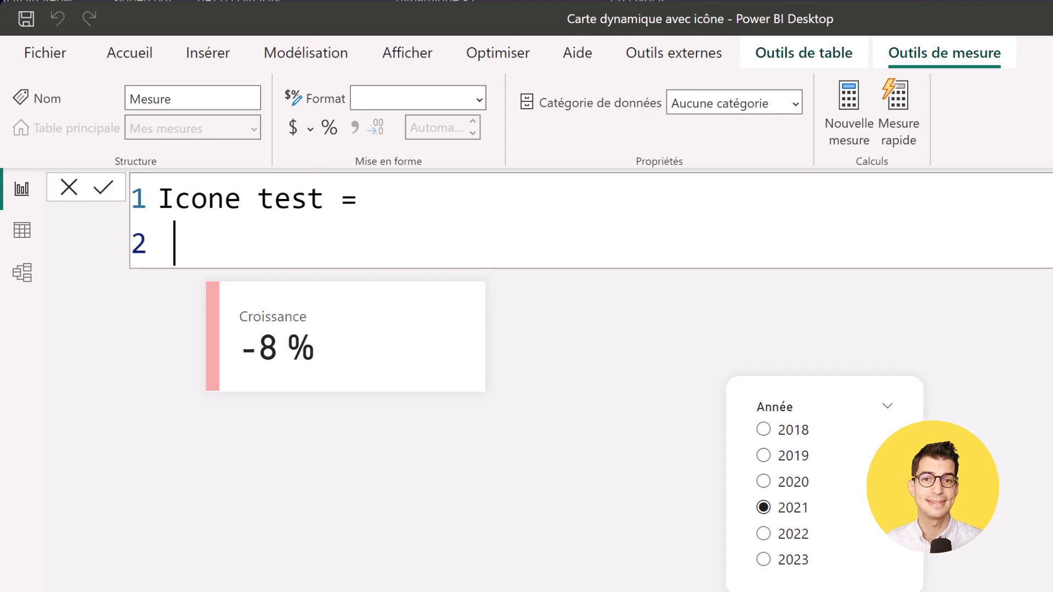
pyautogui.write('<svg viewBox="0 0 24 24" fill="none" xmlns="http://www.w3.org/2000/svg"><g id="SVGRepo_bgCarrier" stroke-width="0"></g><g id="SVGRepo_tracerCarrier" stroke-linecap="round" stroke-linejoin="round"></g><g id="SVGRepo_iconCarrier"> <path d="M5.08884 11.2945C5.26942 11.7216 5.69482 12 6.16669 12H9V19C9 19.5523 9.44772 20 10 20H14C14.5523 20 15 19.5523 15 19V12H17.8333C18.3052 12 18.7306 11.7216 18.9112 11.2945C19.0917 10.8674 18.9919 10.3759 18.6583 10.049L12.825 4.33474C12.3693 3.88842 11.6307 3.88842 11.175 4.33474L5.34174 10.049C5.00808 10.3759 4.90826 10.8674 5.08884 11.2945Z" fill="#32dc5d"></path> </g></svg>')
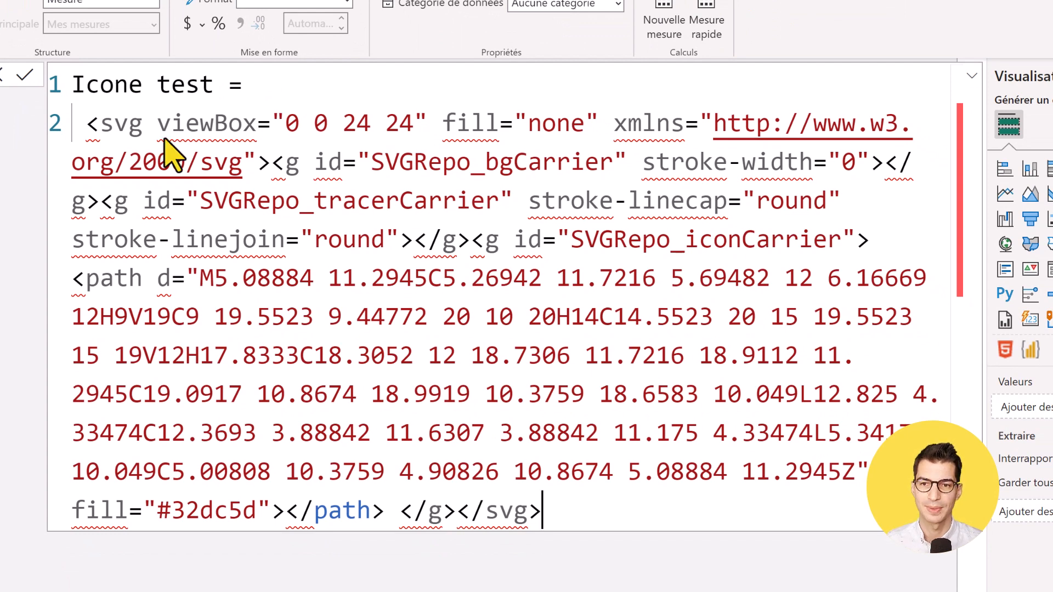
# Step: Replace every double quotation mark in the measure's SVG code with a single quotation mark
pyautogui.click(255, 114)
pyautogui.moveTo(280, 123); pyautogui.dragTo(274, 126)
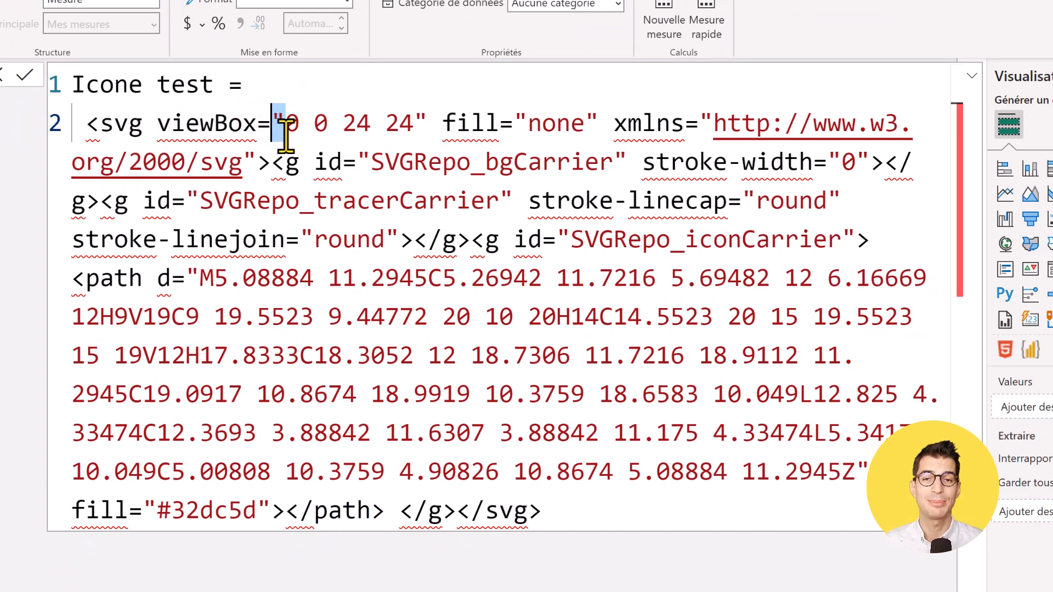
pyautogui.click(286, 135)
pyautogui.moveTo(283, 122); pyautogui.dragTo(273, 125)
pyautogui.hotkey('ctrl', 'd')
pyautogui.hotkey('ctrl', 'd')
pyautogui.hotkey('ctrl', 'd')
pyautogui.hotkey('ctrl', 'd')
pyautogui.hotkey('ctrl', 'd')
pyautogui.hotkey('ctrl', 'd')
pyautogui.hotkey('ctrl', 'd')
pyautogui.hotkey('ctrl', 'd')
pyautogui.hotkey('ctrl', 'd')
pyautogui.hotkey('ctrl', 'd')
pyautogui.hotkey('ctrl', 'd')
pyautogui.hotkey('ctrl', 'd')
pyautogui.hotkey('ctrl', 'd')
pyautogui.hotkey('ctrl', 'd')
pyautogui.hotkey('ctrl', 'd')
pyautogui.hotkey('ctrl', 'd')
pyautogui.hotkey('ctrl', 'd')
pyautogui.hotkey('ctrl', 'd')
pyautogui.hotkey('ctrl', 'd')
pyautogui.hotkey('ctrl', 'd')
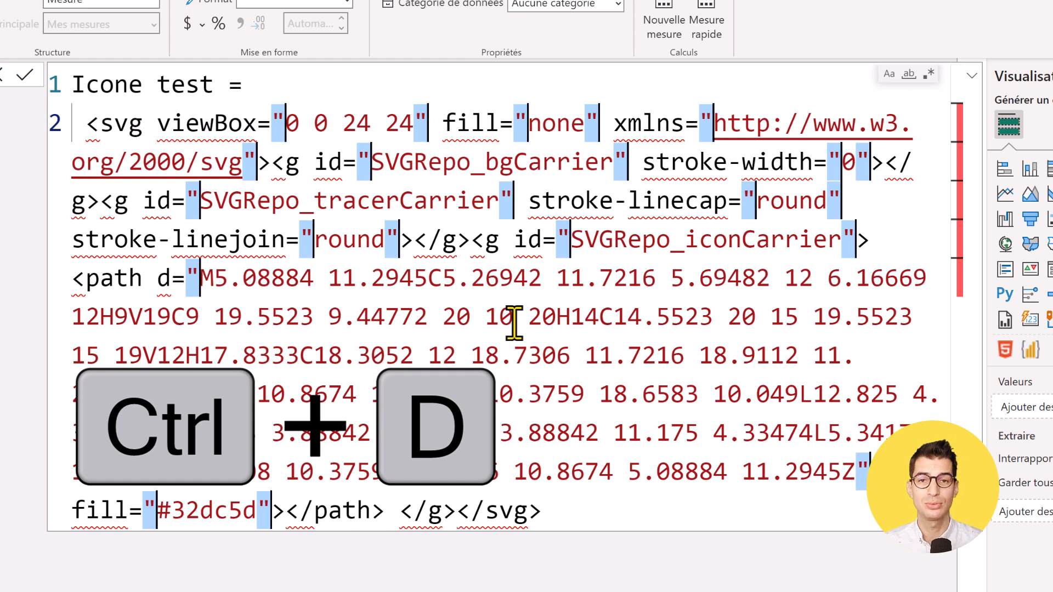
pyautogui.press('BackSpace')
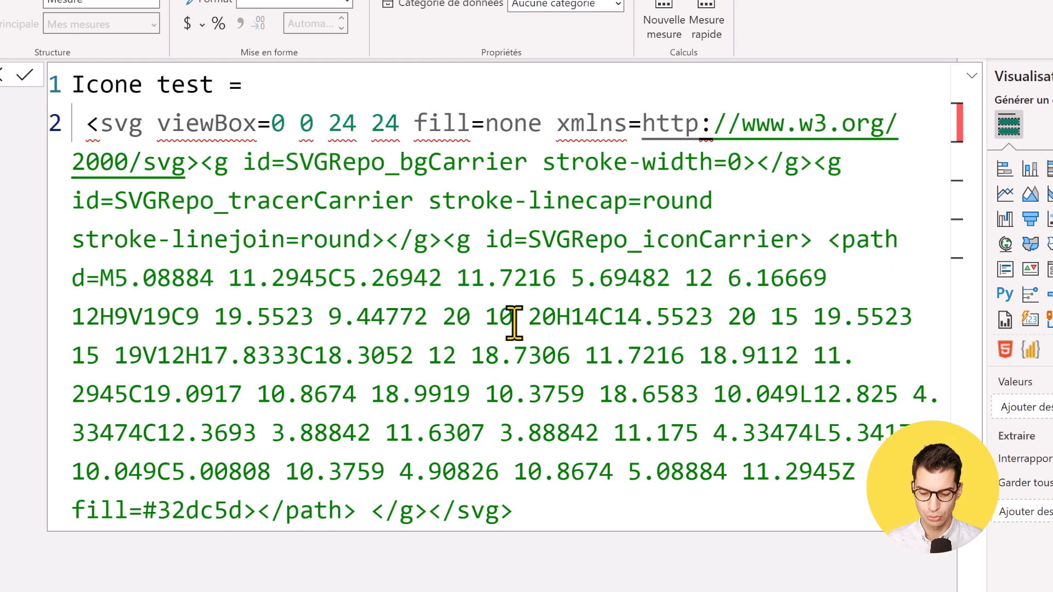
pyautogui.write("'")
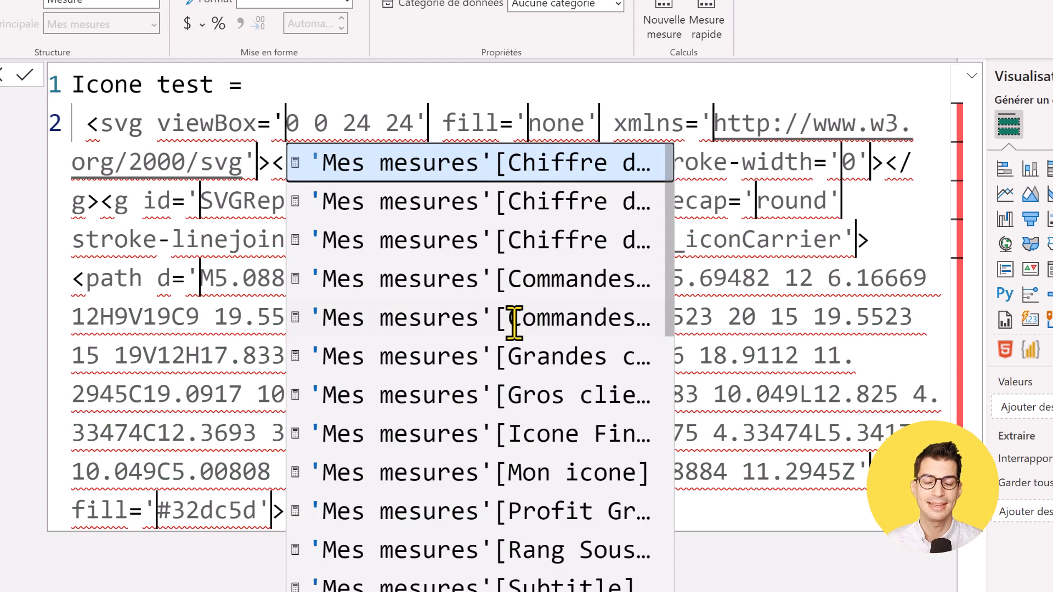
# Step: Enclose the SVG code in double quotation marks, placed on separate lines before and after it
pyautogui.click(322, 99)
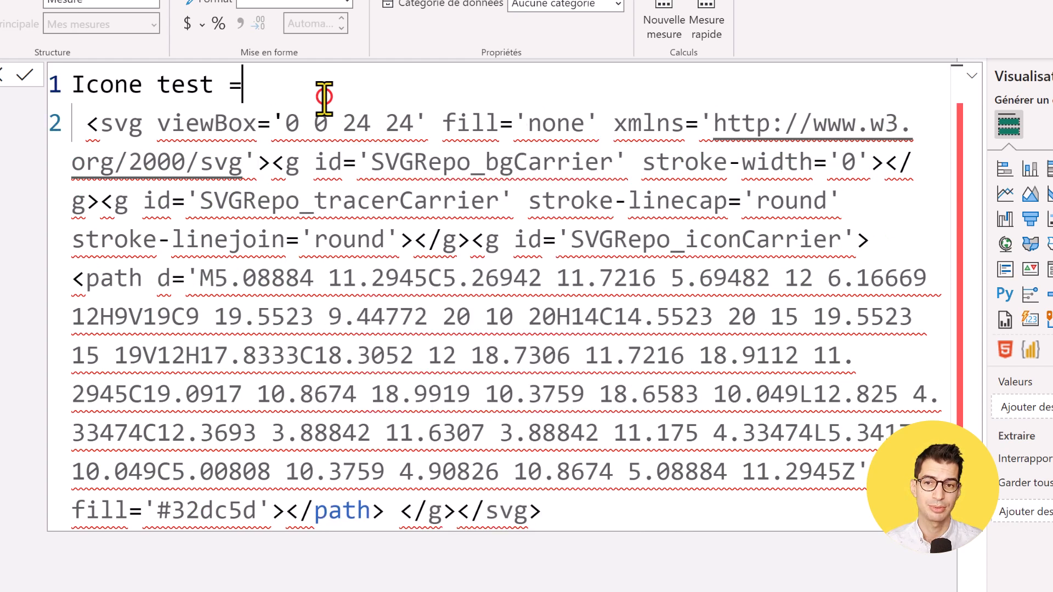
pyautogui.press('Return')
pyautogui.write('"')
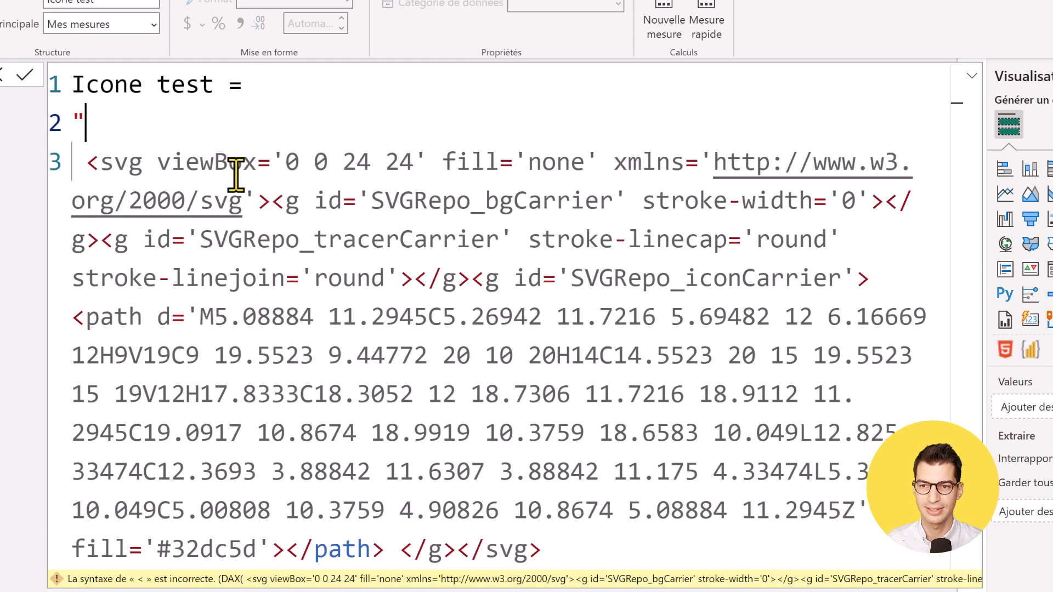
pyautogui.click(650, 548)
pyautogui.press('Return')
pyautogui.write('"')
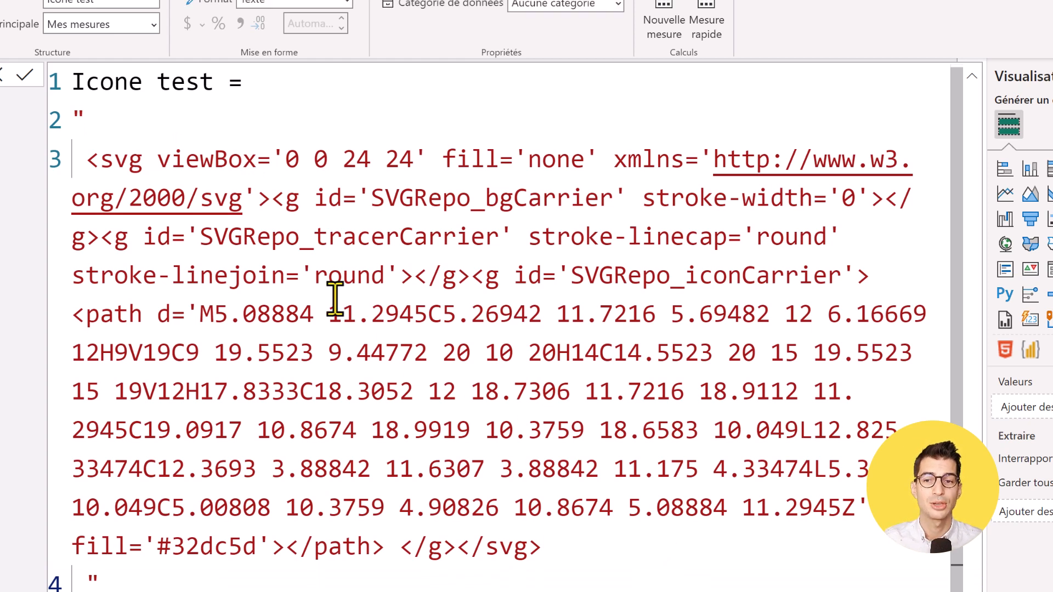
# Step: Insert the prefix data:image/svg+xml;utf8, on its own line between the opening double quotation mark and the svg tag
pyautogui.doubleClick(119, 162)
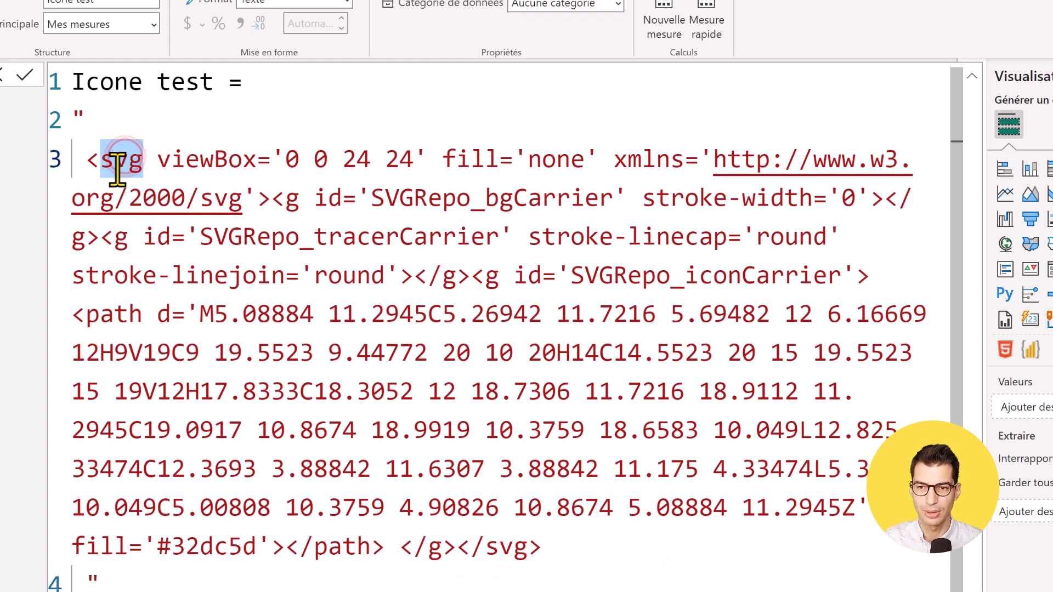
pyautogui.doubleClick(509, 548)
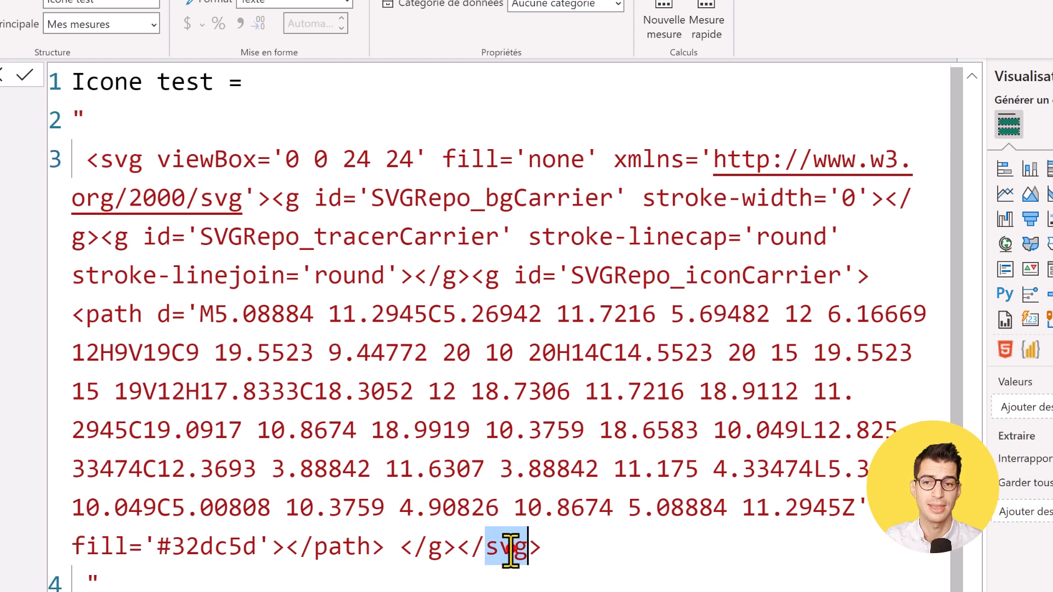
pyautogui.click(286, 126)
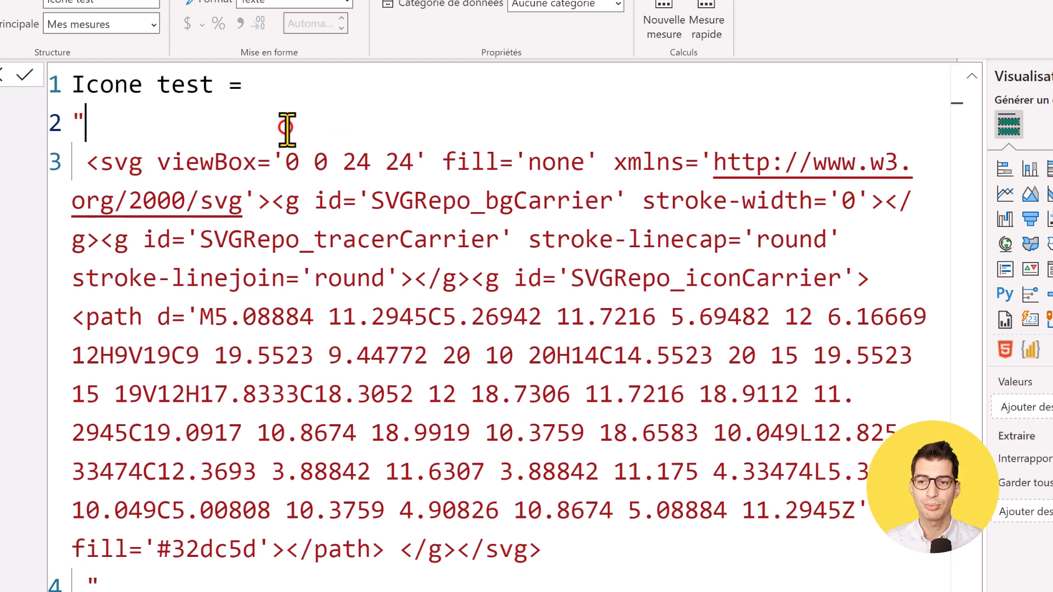
pyautogui.press('Return')
pyautogui.write('data:image/svg+xml;utf8,')
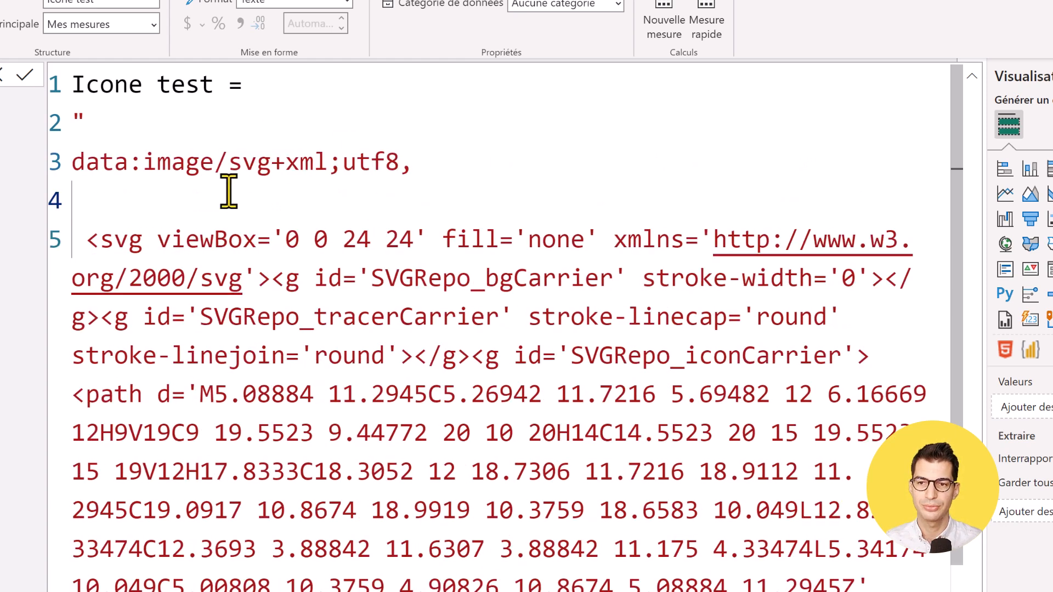
pyautogui.press('BackSpace')
pyautogui.moveTo(425, 165); pyautogui.dragTo(129, 165)
pyautogui.click(474, 163)
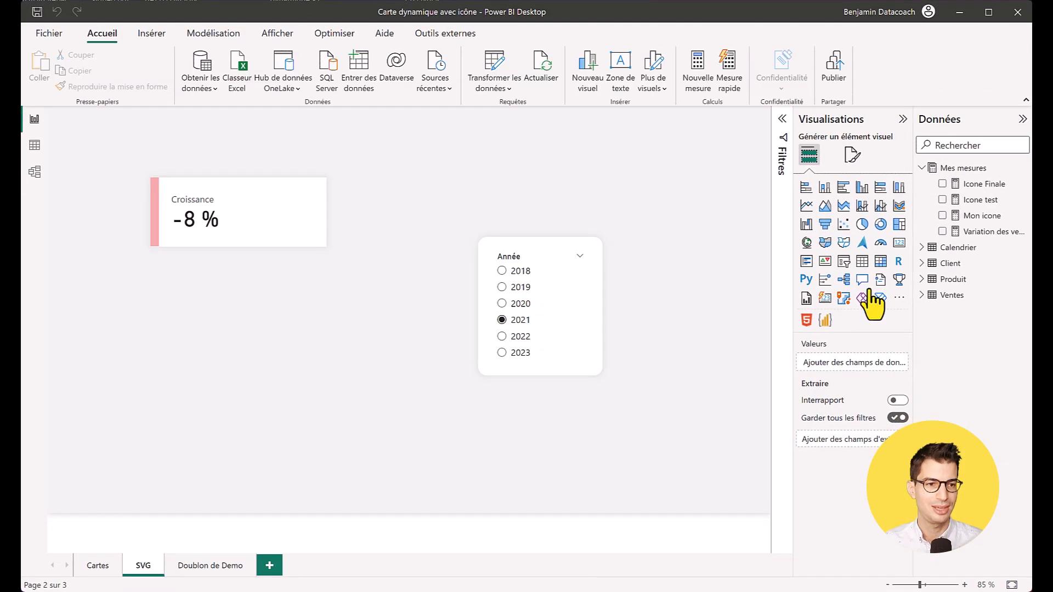
# Step: Add the Icone test measure as a table visual beneath the Croissance card and enlarge it to fit the whole code
pyautogui.moveTo(959, 199); pyautogui.dragTo(223, 357)
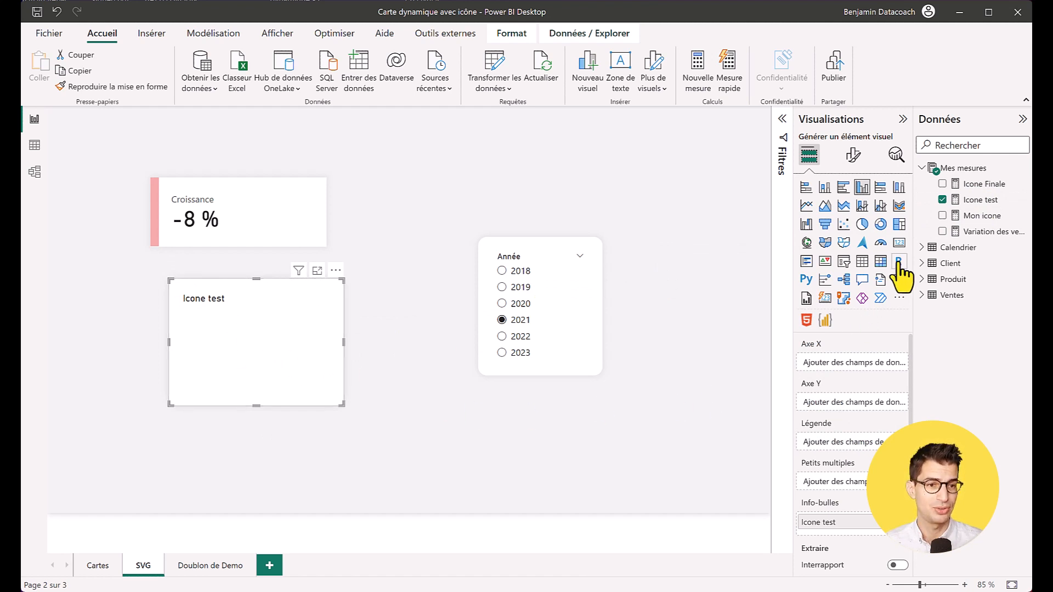
pyautogui.click(862, 262)
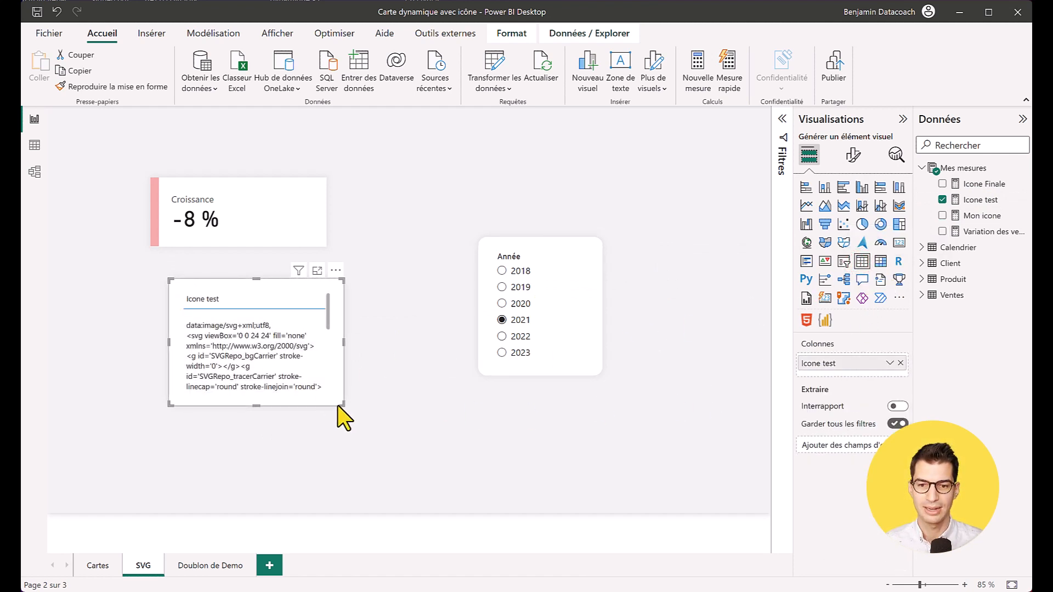
pyautogui.moveTo(341, 404); pyautogui.dragTo(455, 479)
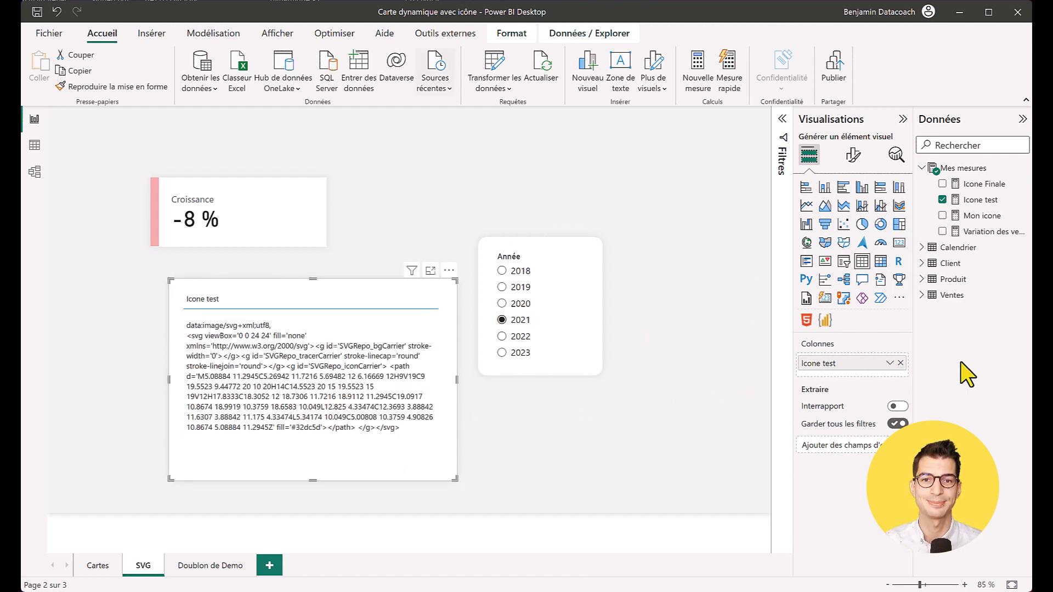
# Step: Set the data category of the Icone test measure to URL de l'image
pyautogui.click(980, 199)
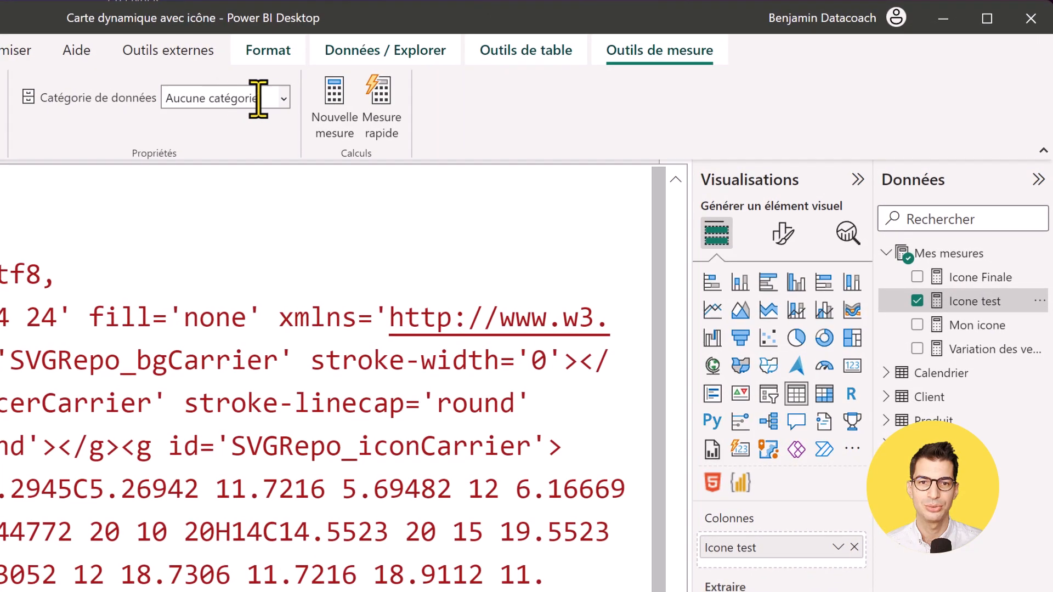
pyautogui.click(520, 66)
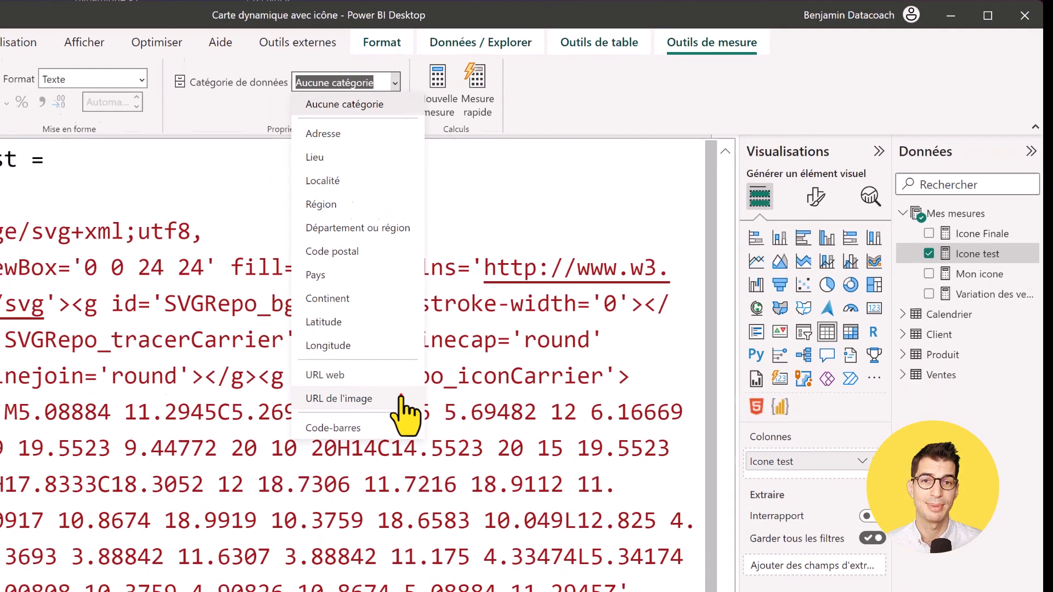
pyautogui.click(294, 477)
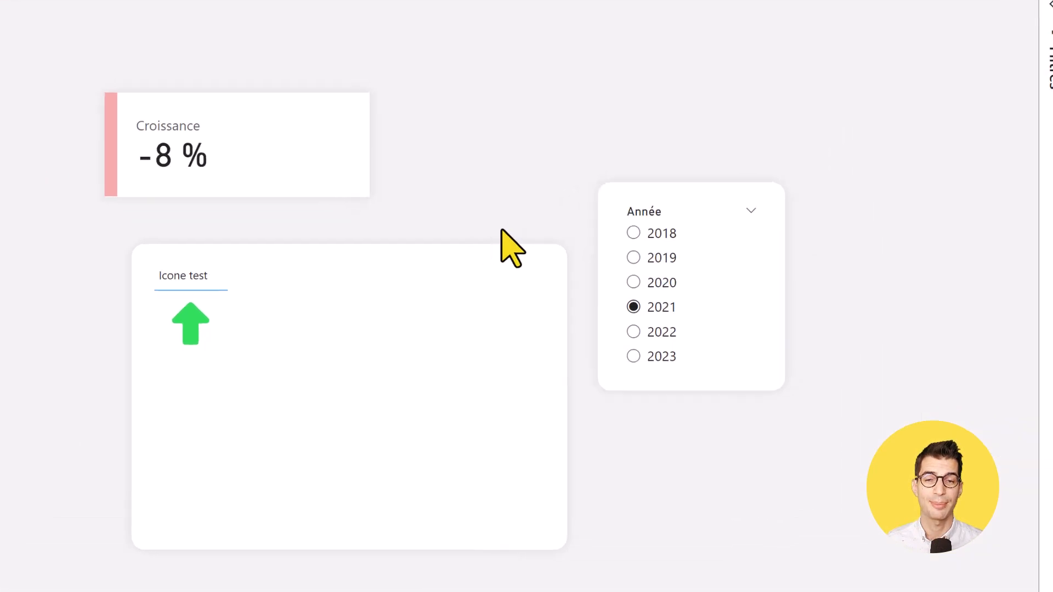
# Step: Shift the Icone test table slightly beneath the Croissance card and test the Année slicer with 2022 and 2021
pyautogui.moveTo(622, 437); pyautogui.dragTo(563, 430)
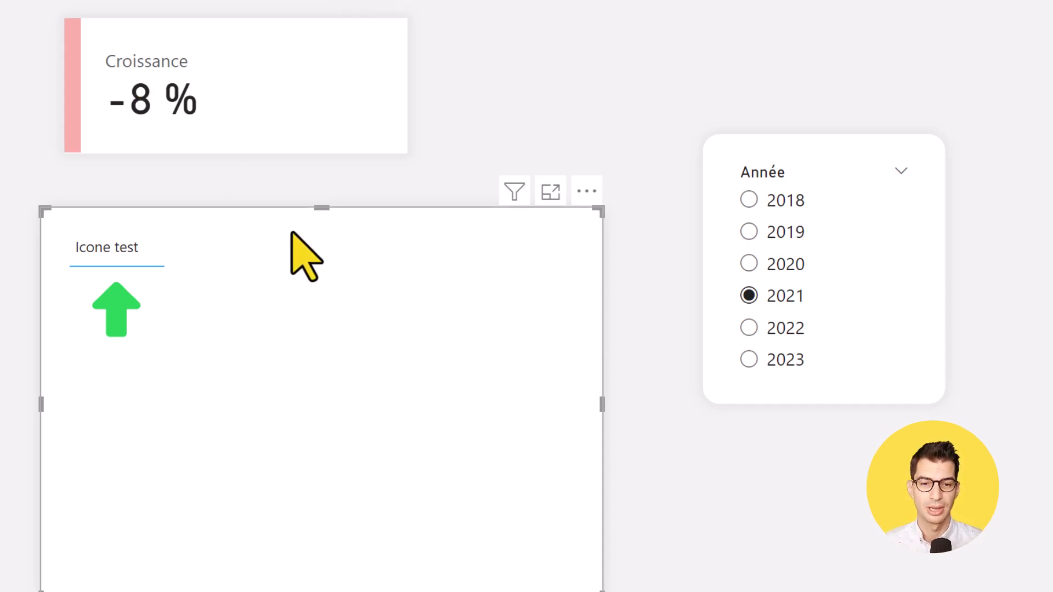
pyautogui.click(789, 328)
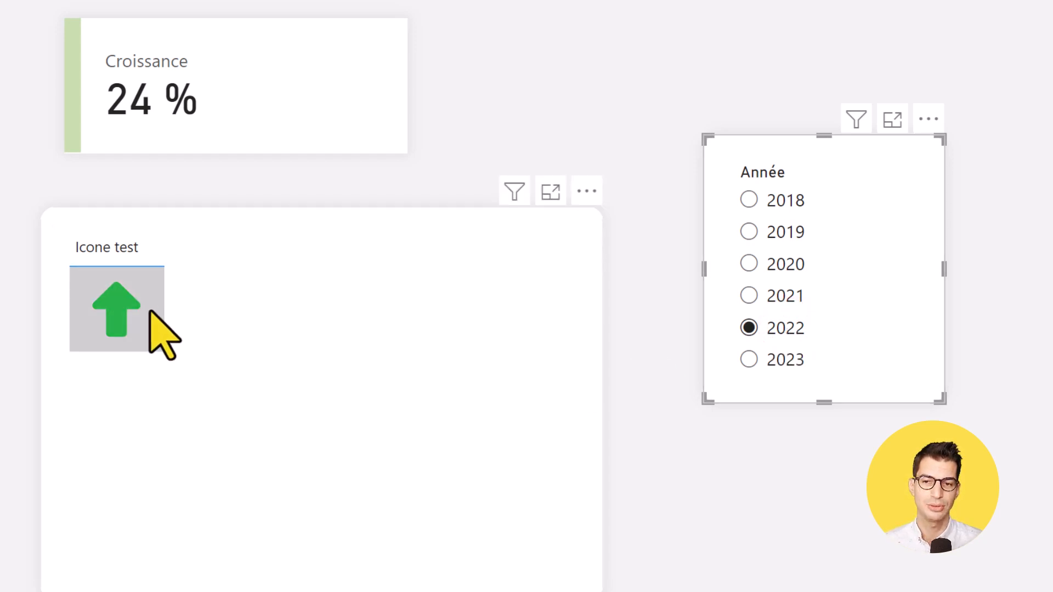
pyautogui.click(790, 296)
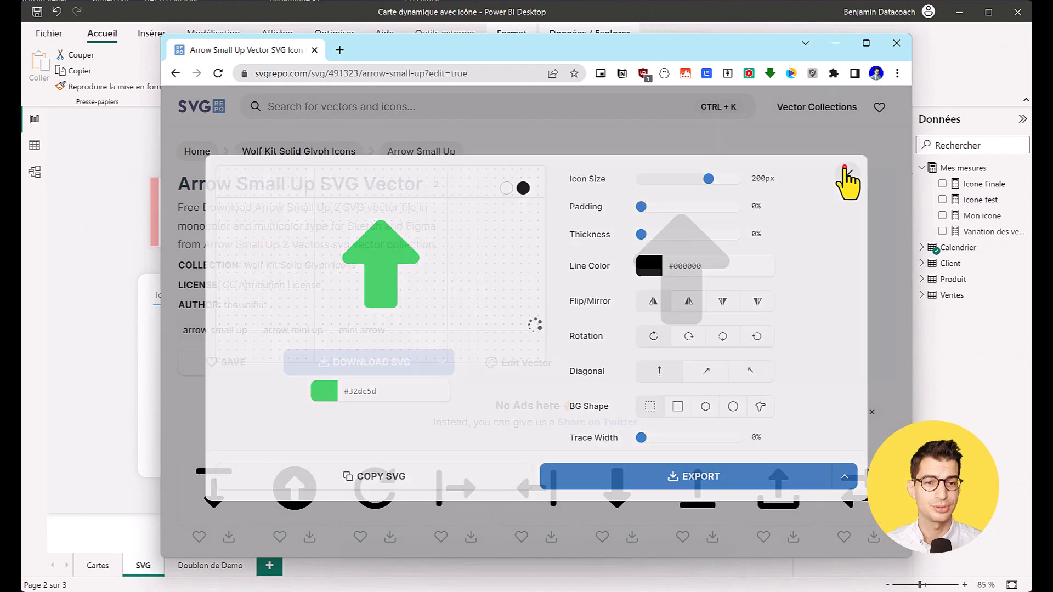
# Step: Close the up arrow's vector editor in SVG Repo and open the Arrow Small Down icon of the same collection
pyautogui.click(845, 174)
pyautogui.scroll(-6, 538, 237)
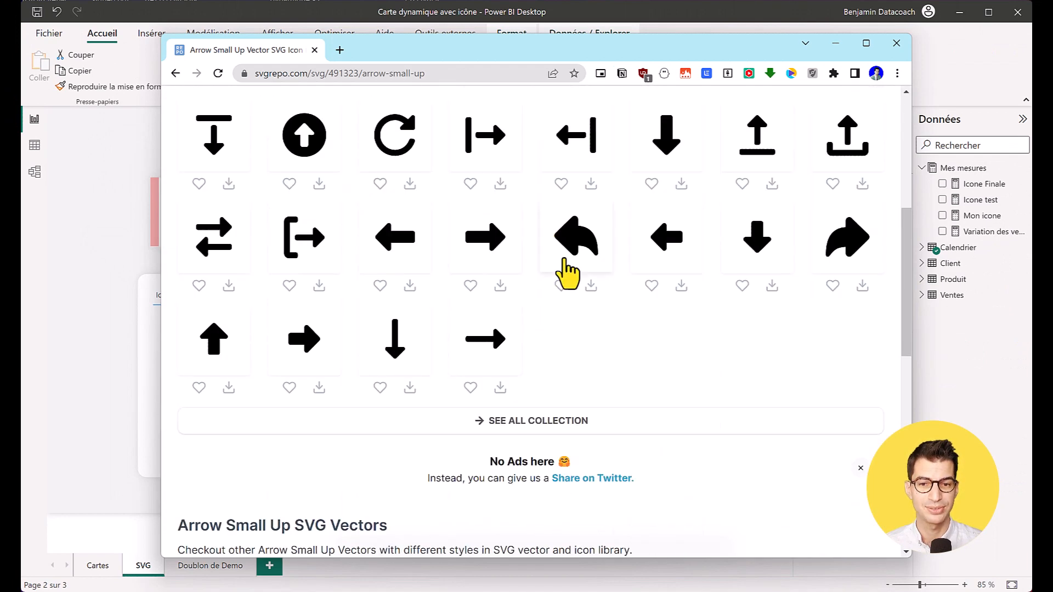
pyautogui.scroll(2, 658, 351)
pyautogui.click(755, 326)
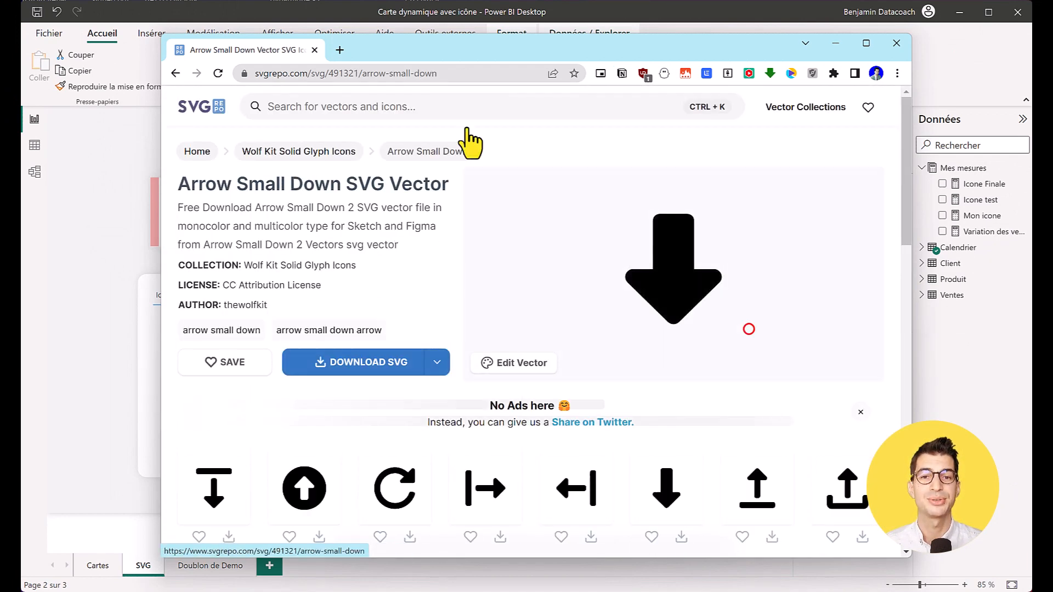
# Step: Recolour the Arrow Small Down icon red (#ed2626) and copy its SVG code, returning to Power BI
pyautogui.click(510, 363)
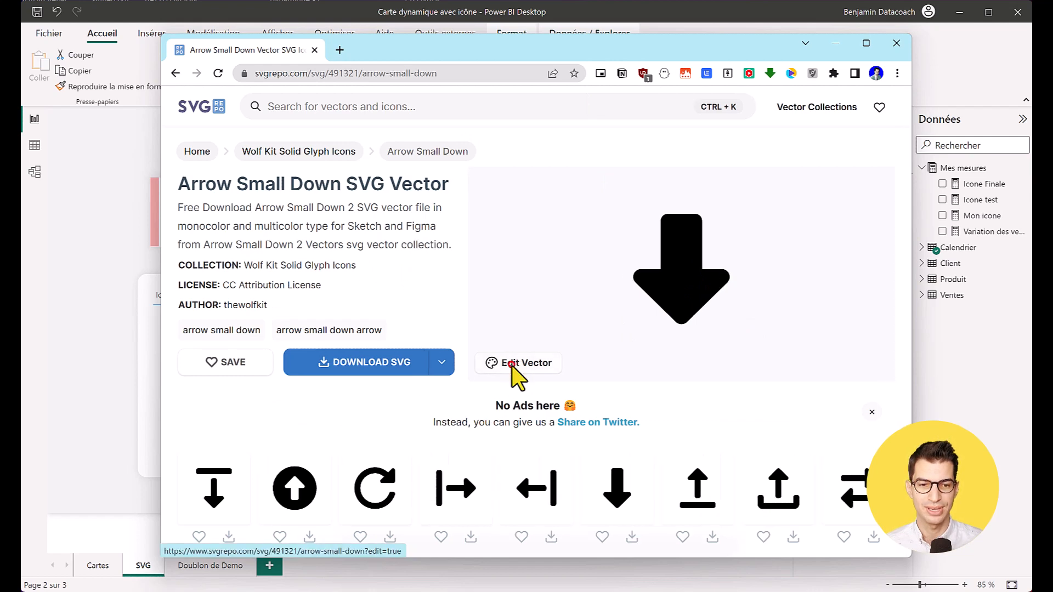
pyautogui.click(328, 389)
pyautogui.click(445, 423)
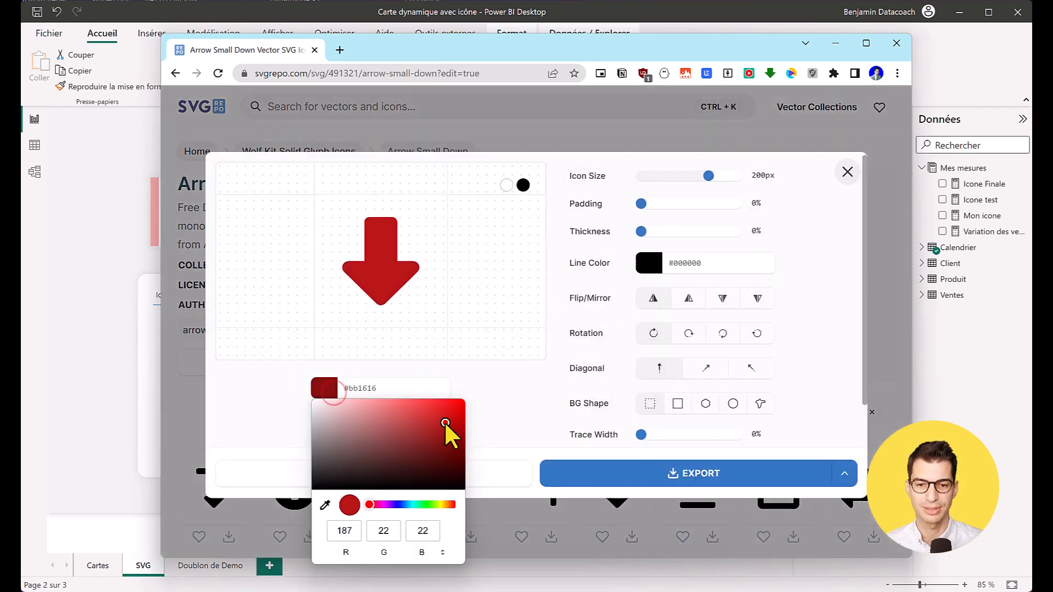
pyautogui.click(440, 408)
pyautogui.click(547, 431)
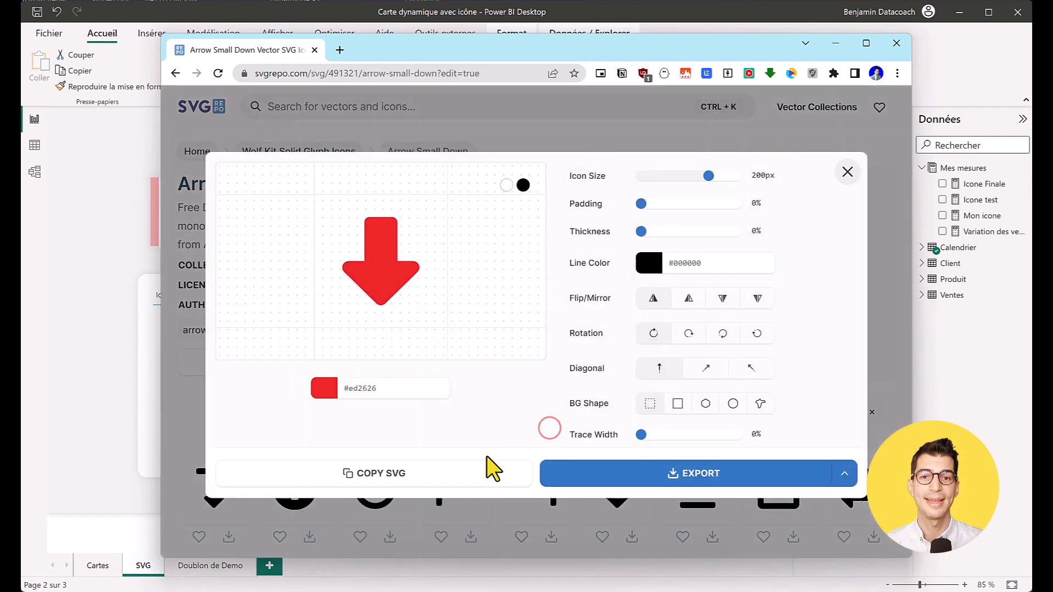
pyautogui.click(363, 466)
pyautogui.hotkey('alt', 'Tab')
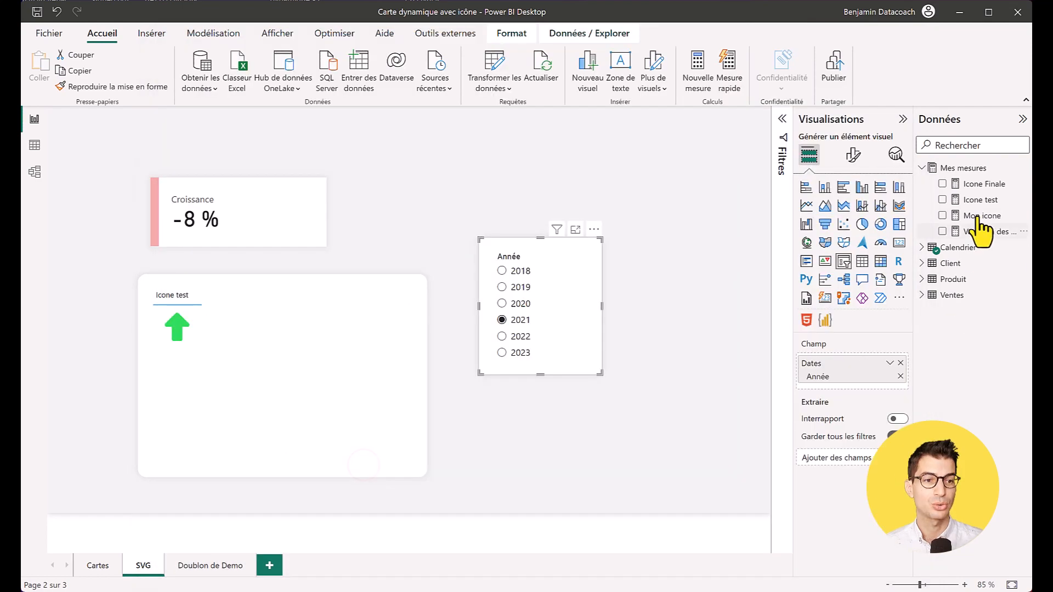
# Step: Start the Icone test formula with IF([Variation des ventes]>0, so the green arrow's SVG becomes the true result
pyautogui.click(978, 201)
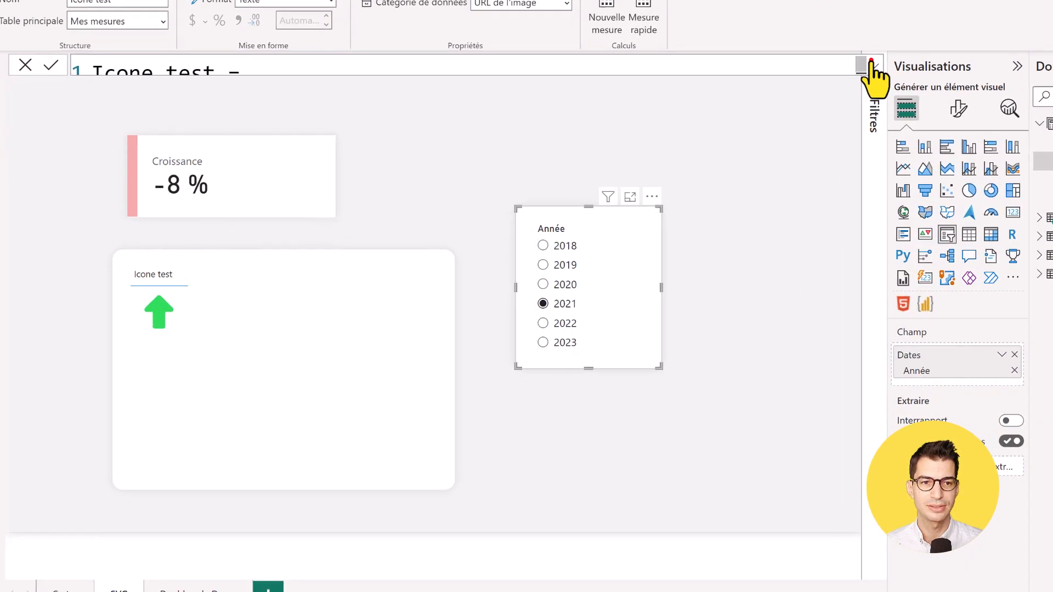
pyautogui.click(779, 117)
pyautogui.keyDown('ctrl'); pyautogui.scroll(-3, 329, 150); pyautogui.keyUp('ctrl')
pyautogui.keyDown('ctrl'); pyautogui.scroll(1, 329, 170); pyautogui.keyUp('ctrl')
pyautogui.click(239, 38)
pyautogui.press('Return')
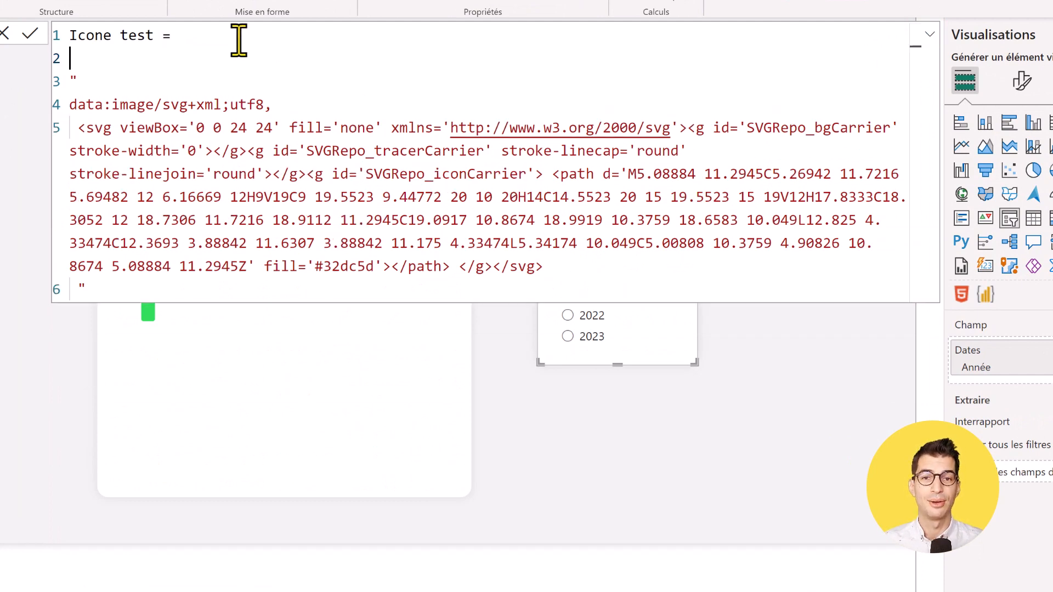
pyautogui.write('IF(vari')
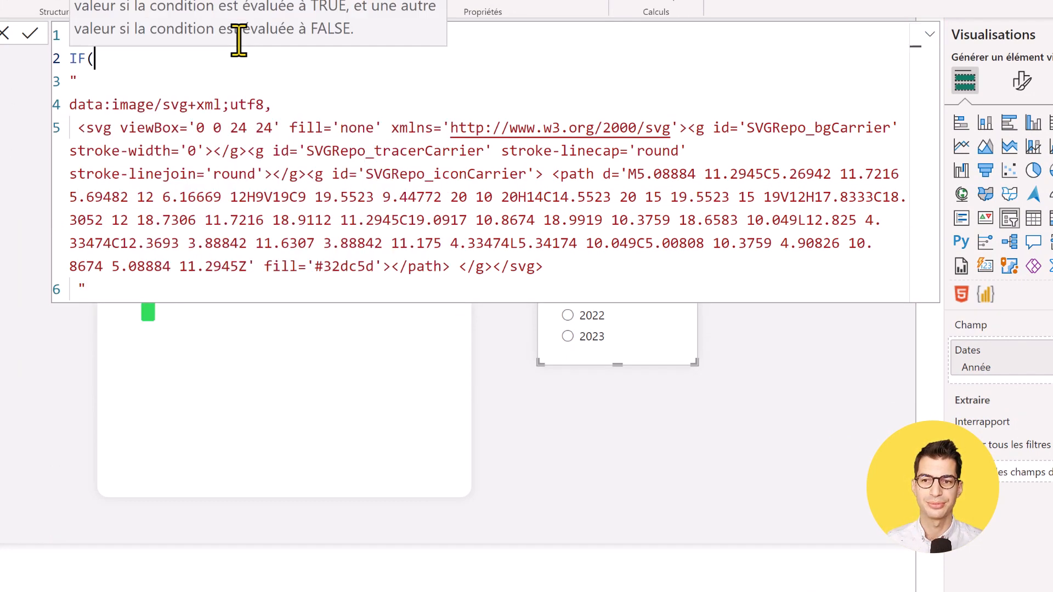
pyautogui.press('Tab')
pyautogui.write('>')
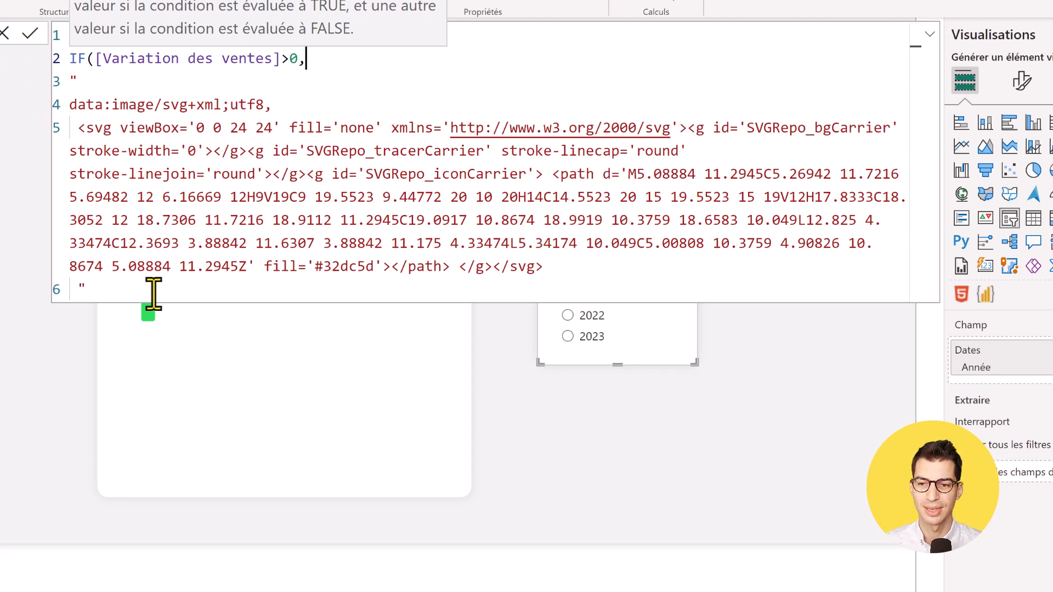
# Step: End the green arrow's string with a comma and paste the red down arrow's SVG code below as the false result
pyautogui.click(153, 291)
pyautogui.write(',')
pyautogui.press('Return')
pyautogui.press('Return')
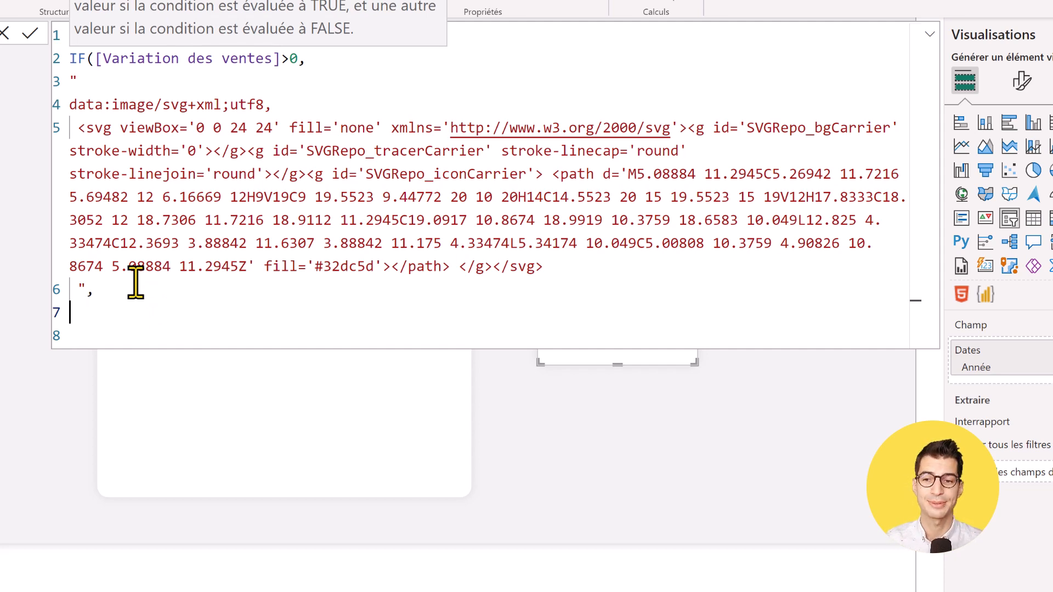
pyautogui.write('<svg viewBox="0 0 24 24" fill="none" xmlns="http://www.w3.org/2000/svg"><g id="SVGRepo_bgCarrier" stroke-width="0"></g><g id="SVGRepo_tracerCarrier" stroke-linecap="round" stroke-linejoin="round"></g><g id="SVGRepo_iconCarrier"> <path d="M5.08884 12.7055C5.26942 12.2784 5.69482 12 6.16669 12H9V5C9 4.44772 9.44772 4 10 4H14C14.5523 4 15 4.44771 15 5V12H17.8333C18.3052 12 18.7306 12.2784 18.9112 12.7055C19.0917 13.1326 18.9919 13.6241 18.6583 13.951L12.825 19.6653C12.3693 20.1116 11.6307 20.1116 11.175 19.6653L5.34174 13.951C5.00808 13.6241 4.90826 13.1326 5.08884 12.7055Z" fill="#ed2626"></path> </g></svg>')
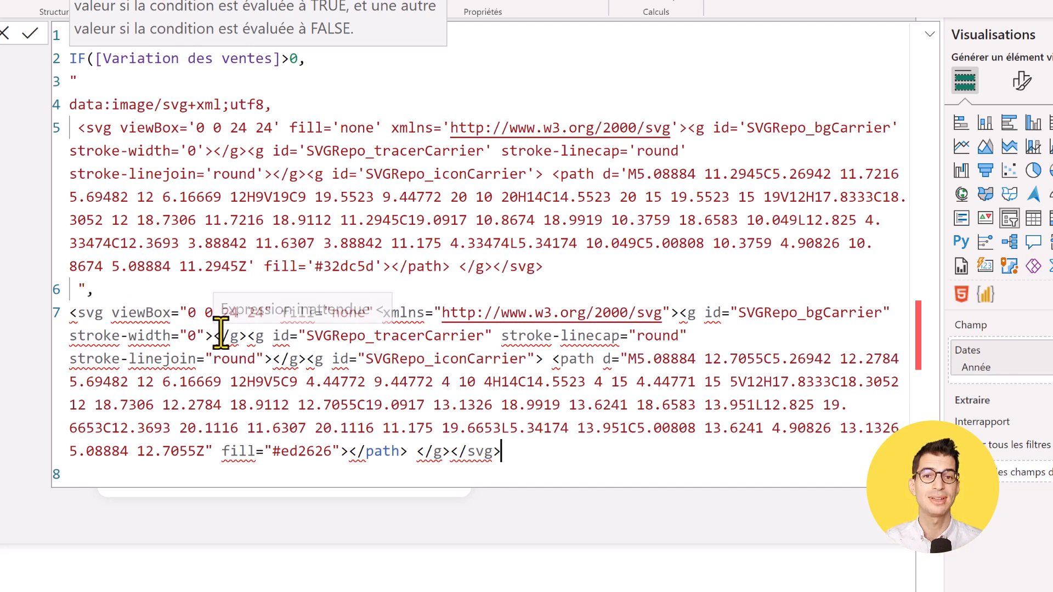
# Step: Make the red SVG's quotes single, wrap it as a data:image/svg+xml;utf8, string, close the IF, and test the slicer with 2022
pyautogui.click(182, 315)
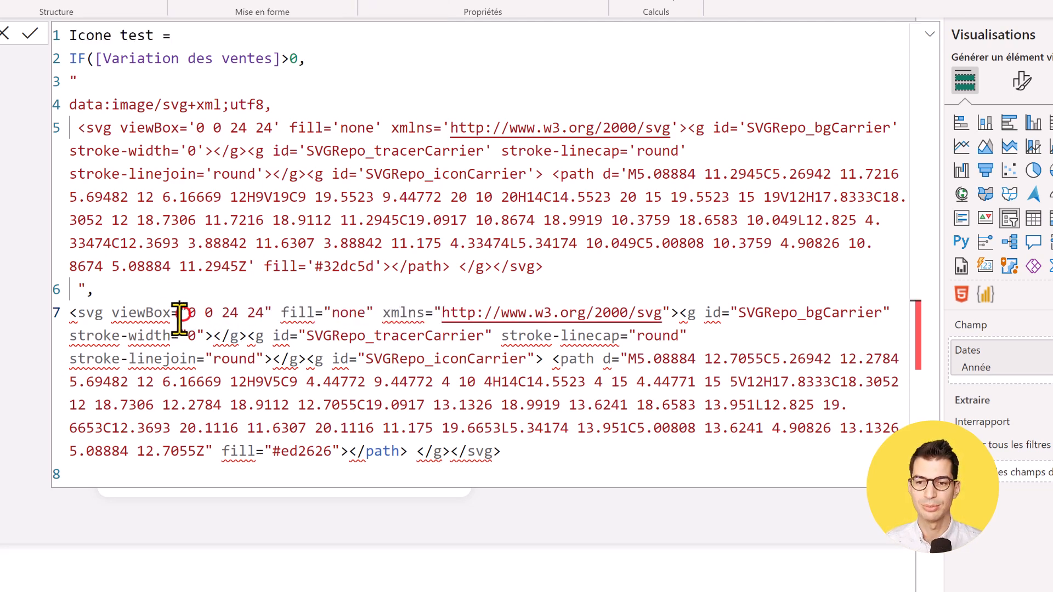
pyautogui.hotkey('shift', 'Right')
pyautogui.hotkey('ctrl', 'd')
pyautogui.hotkey('ctrl', 'd')
pyautogui.hotkey('ctrl', 'd')
pyautogui.hotkey('ctrl', 'd')
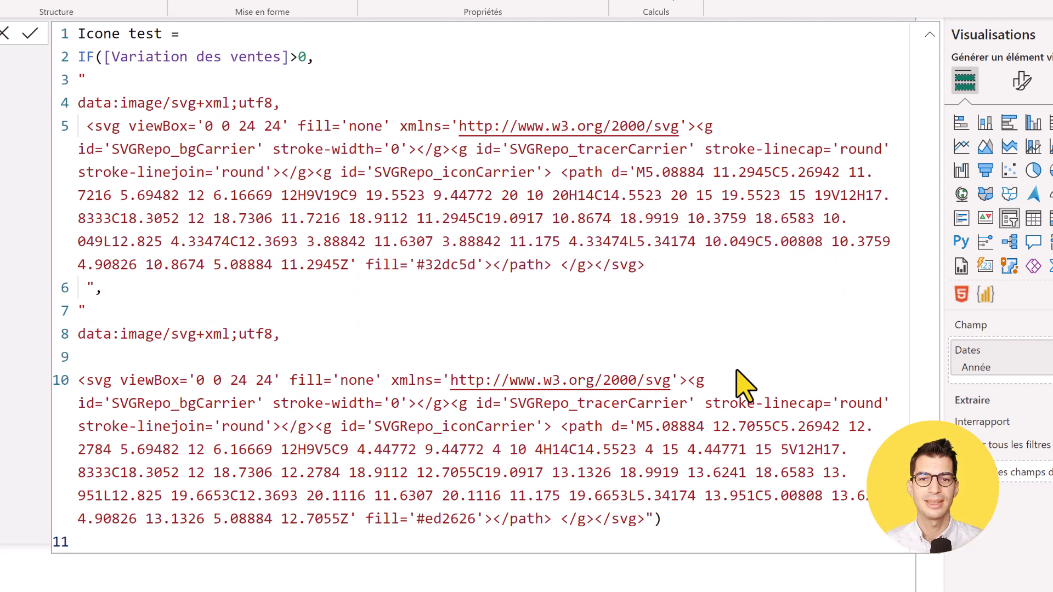
pyautogui.click(930, 35)
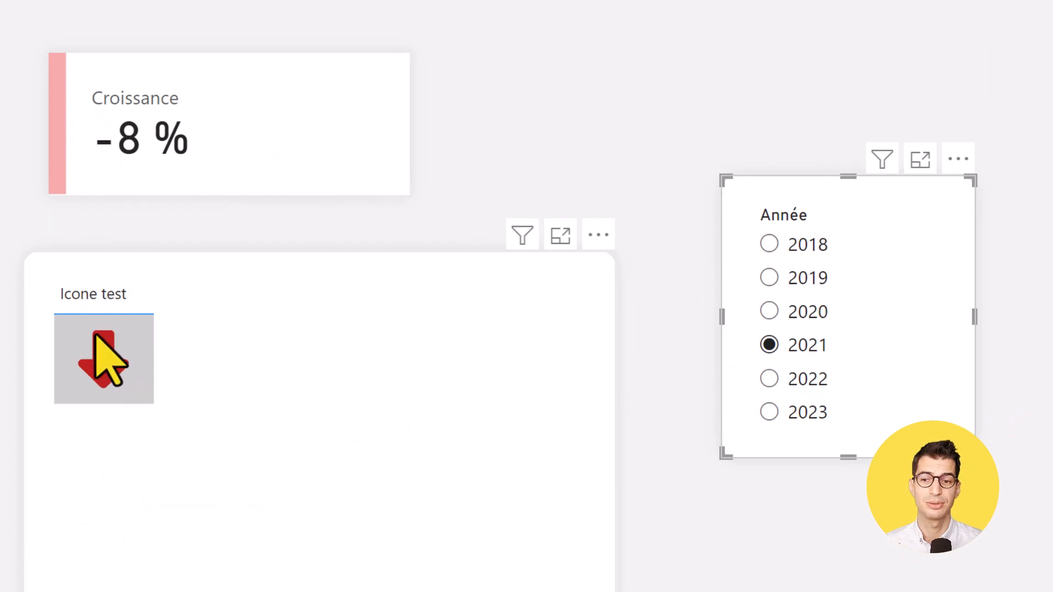
pyautogui.click(824, 383)
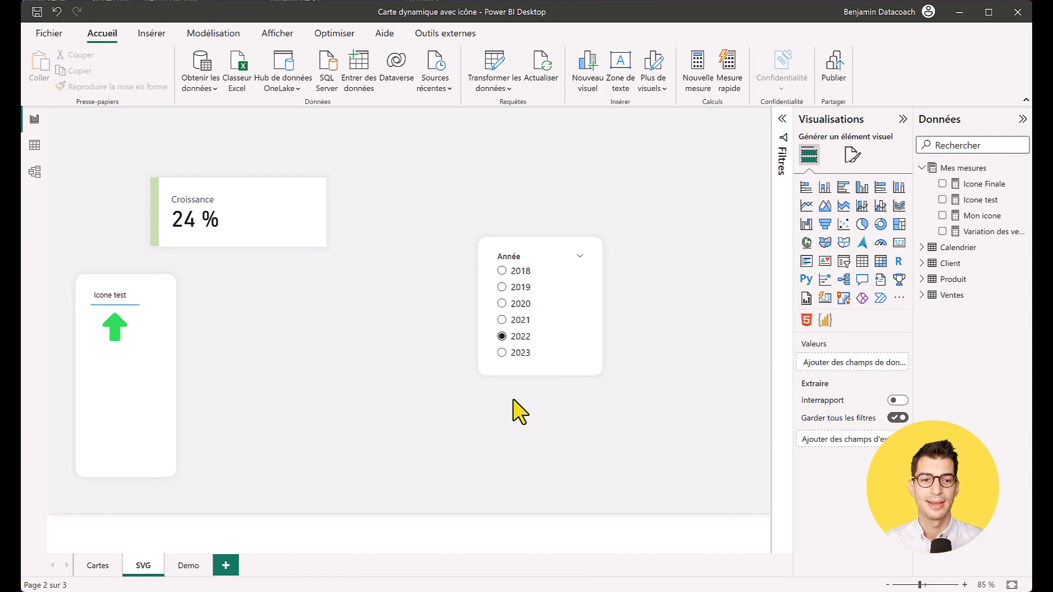
# Step: Show the Icone Finale measure in a new table visual and test it with the years 2023 and 2021
pyautogui.moveTo(968, 185); pyautogui.dragTo(357, 290)
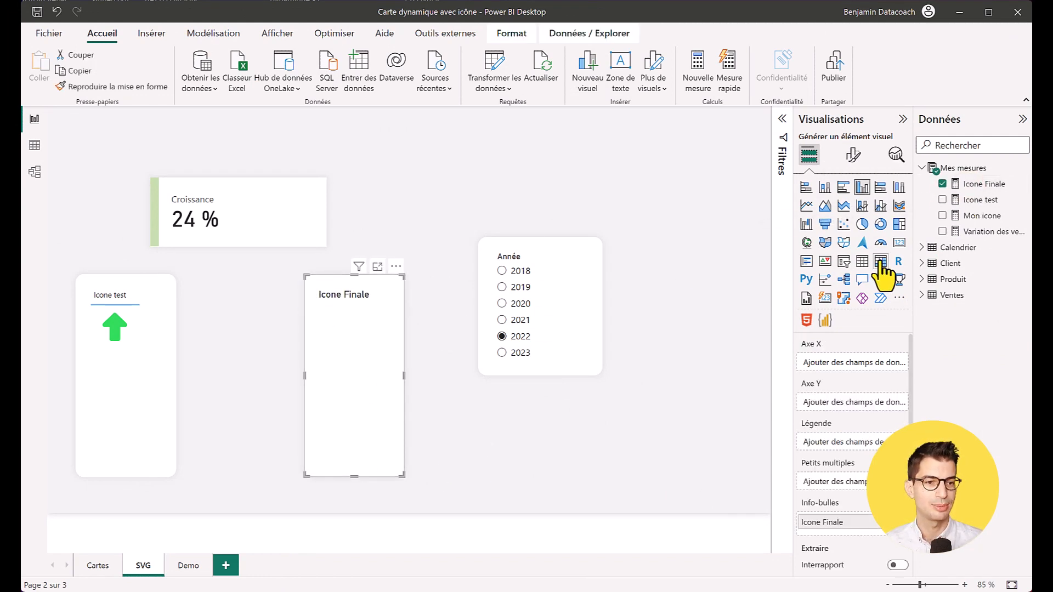
pyautogui.click(861, 261)
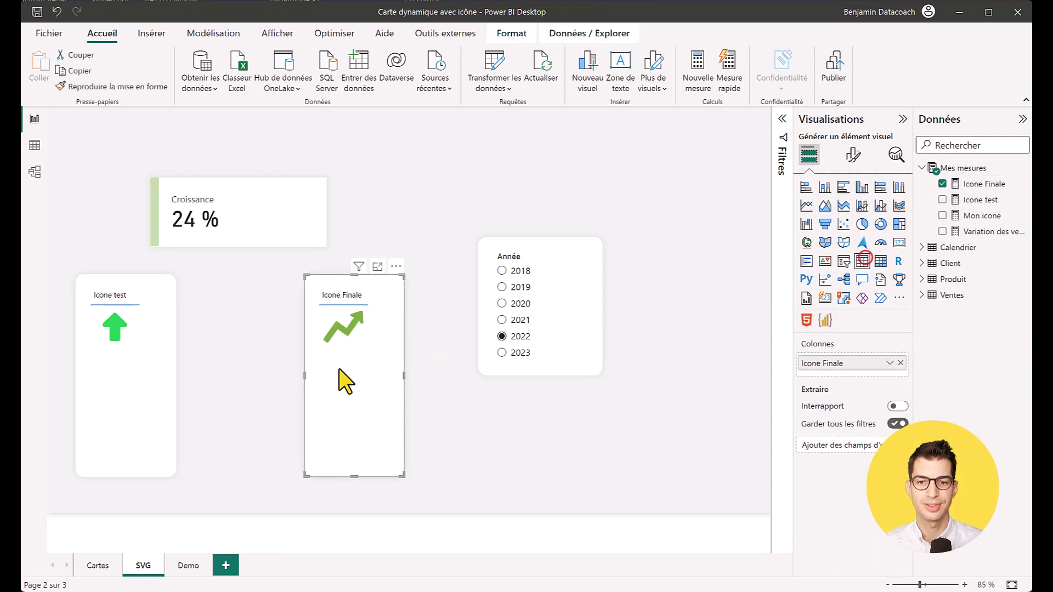
pyautogui.click(519, 353)
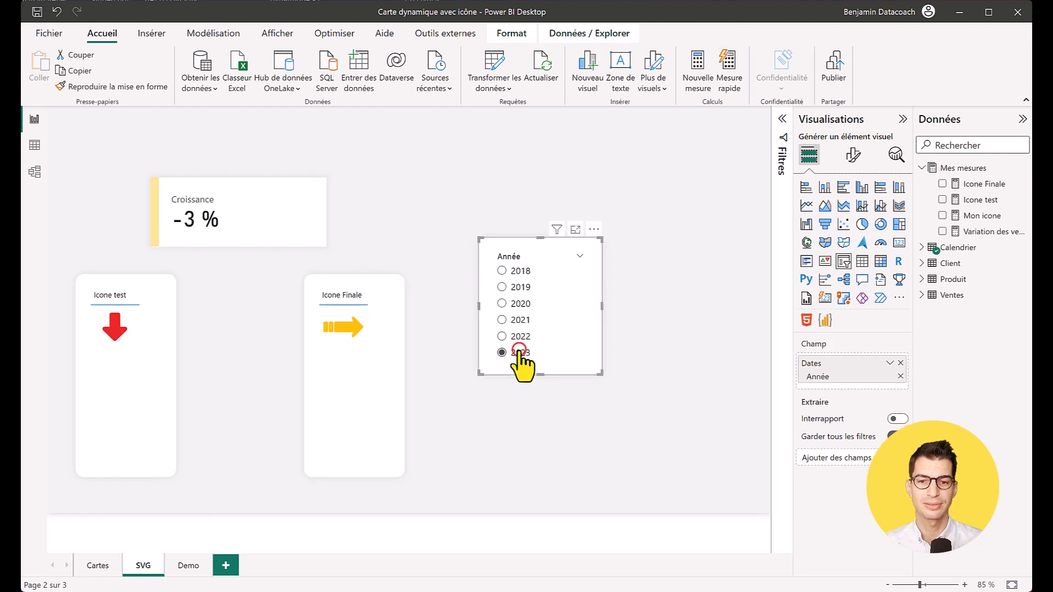
pyautogui.click(516, 320)
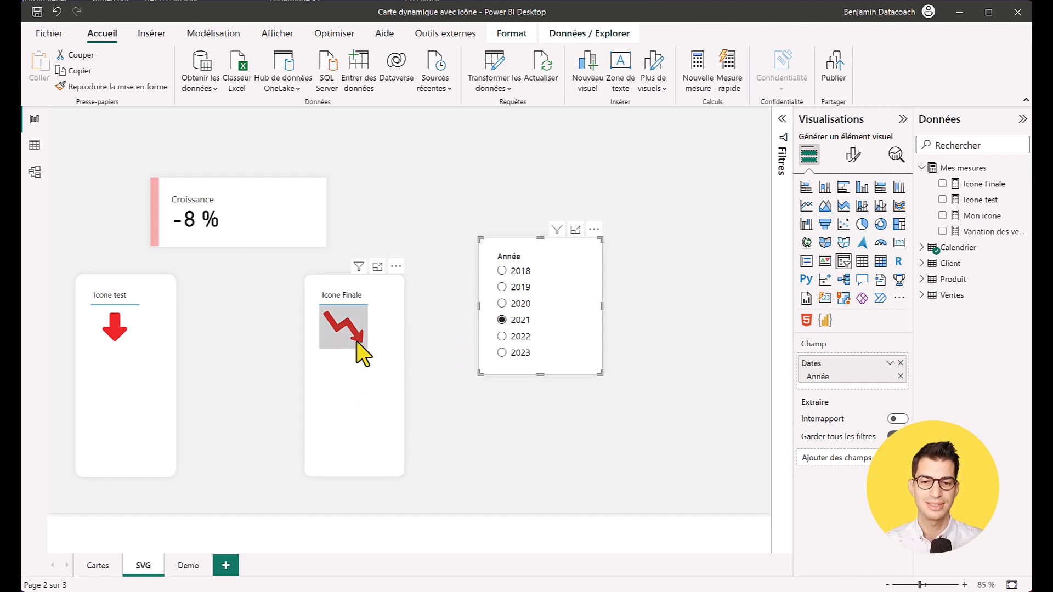
# Step: Delete the Icone Finale and Icone test tables and move the Croissance card down beside the Année slicer
pyautogui.click(354, 429)
pyautogui.press('Delete')
pyautogui.click(153, 422)
pyautogui.press('Delete')
pyautogui.moveTo(294, 234); pyautogui.dragTo(321, 320)
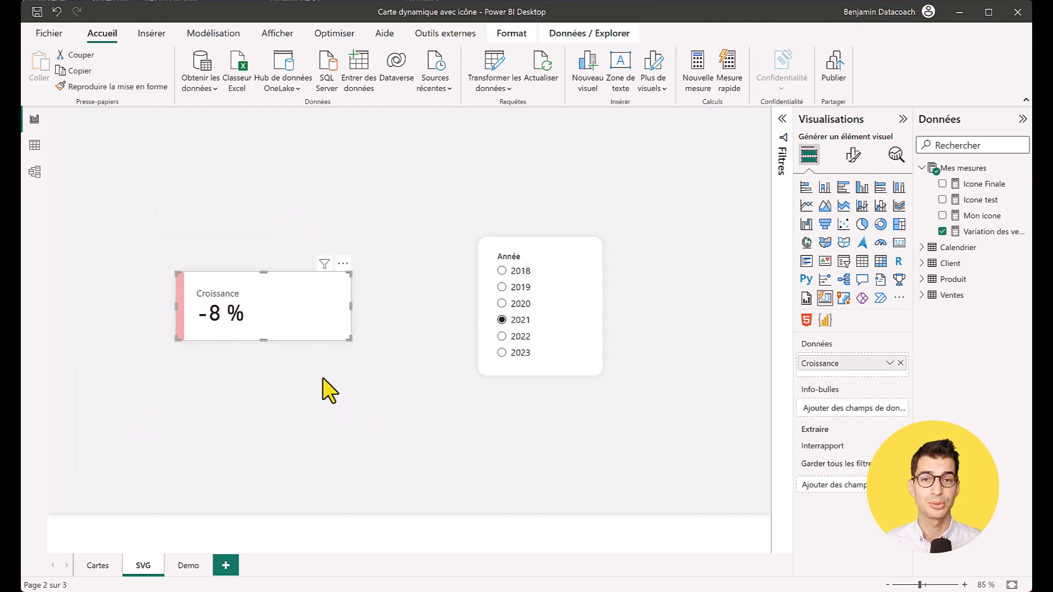
# Step: Turn on the Image option in the Cartes formatting of the Croissance card
pyautogui.click(271, 309)
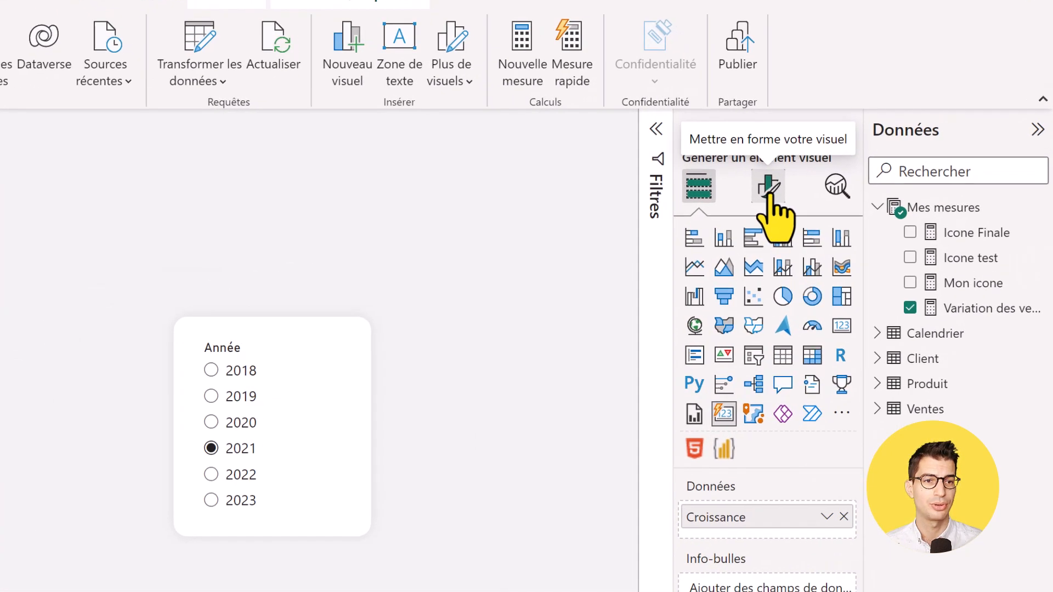
pyautogui.click(816, 171)
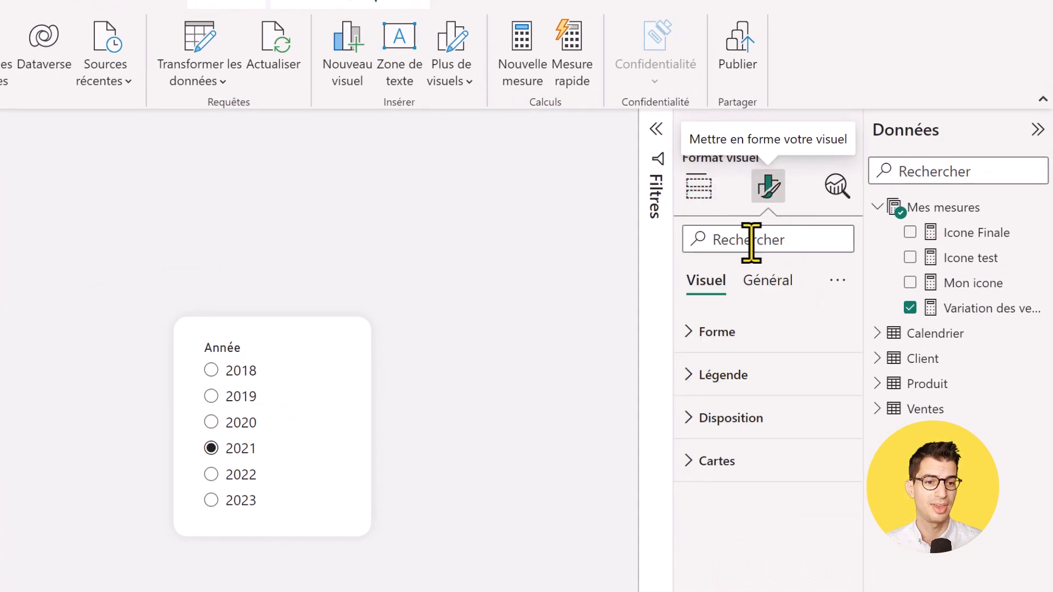
pyautogui.click(711, 448)
pyautogui.scroll(-5, 806, 512)
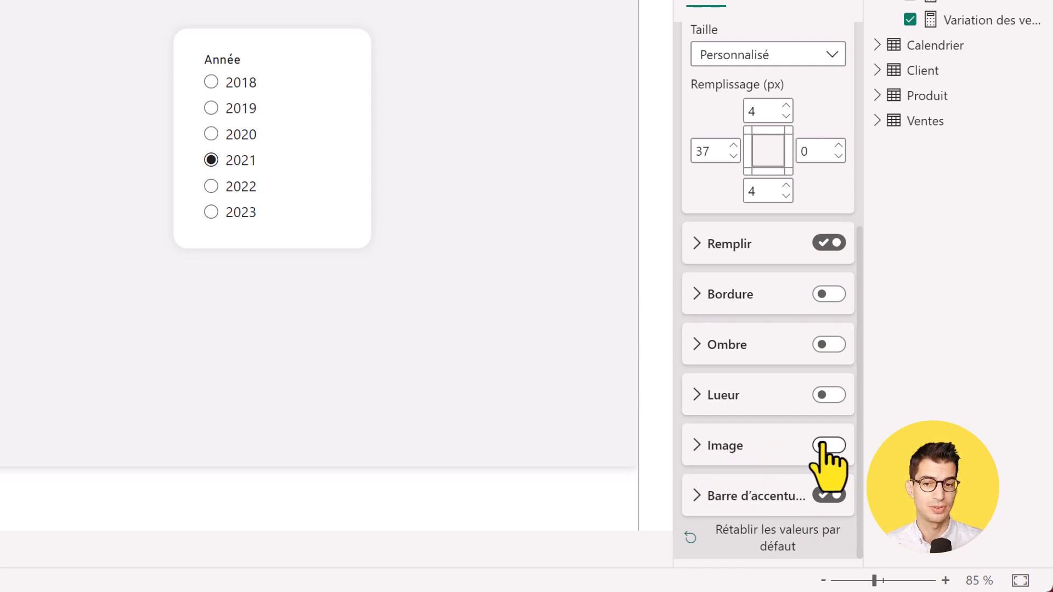
pyautogui.click(727, 437)
pyautogui.click(829, 445)
pyautogui.scroll(-4, 844, 307)
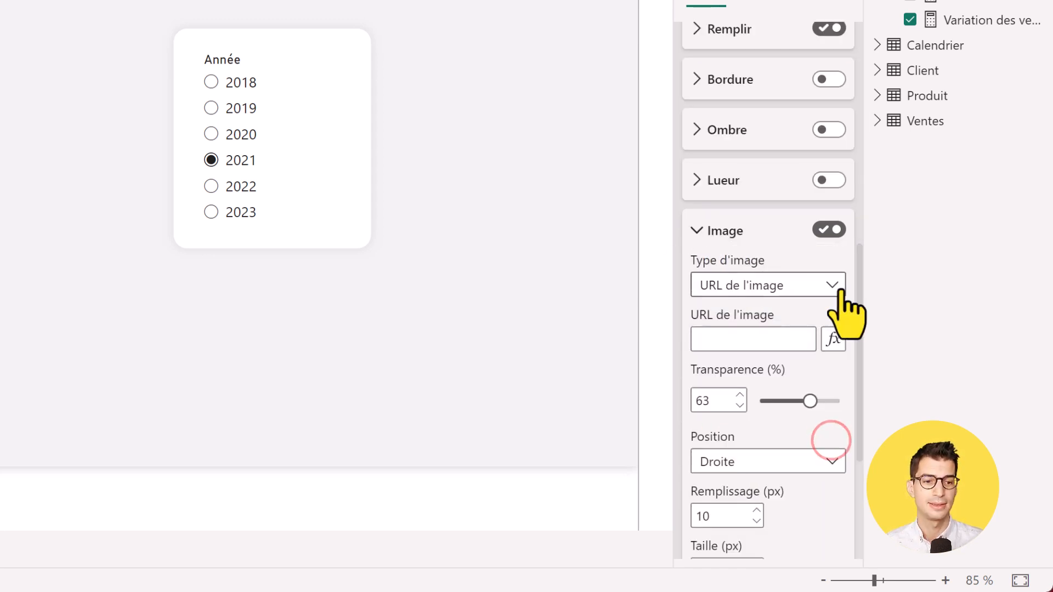
# Step: Keep the image type as URL de l'image and base the card's image URL on the field value of Icone Finale
pyautogui.click(762, 289)
pyautogui.click(725, 334)
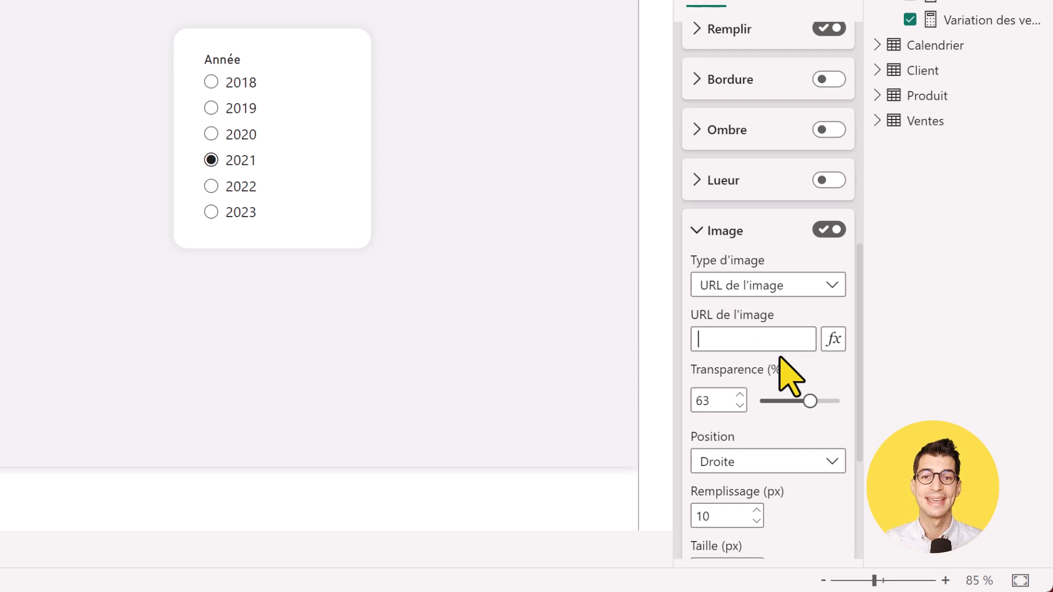
pyautogui.click(833, 338)
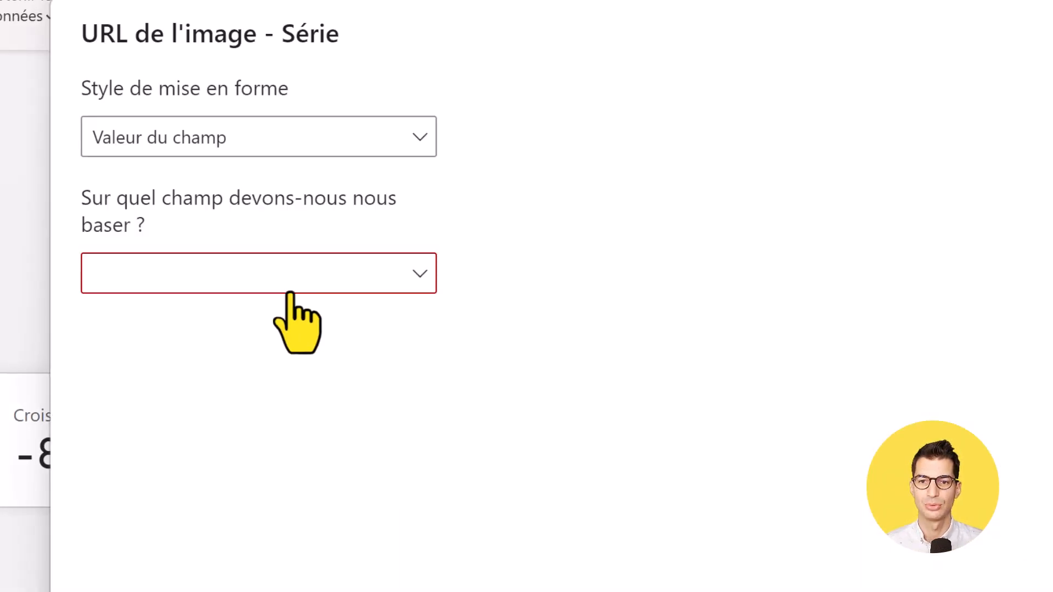
pyautogui.click(284, 283)
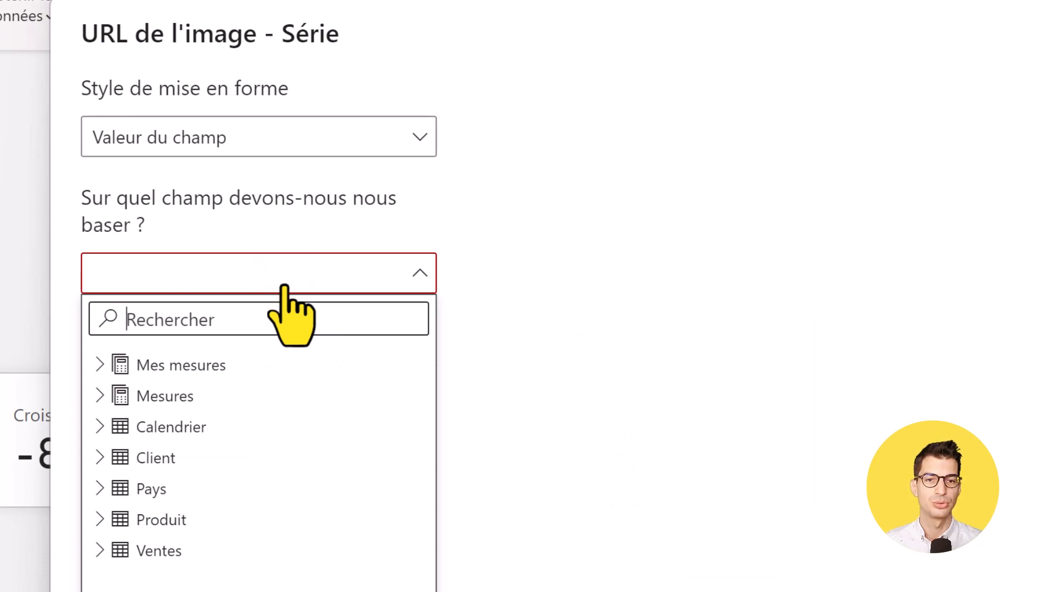
pyautogui.write('final')
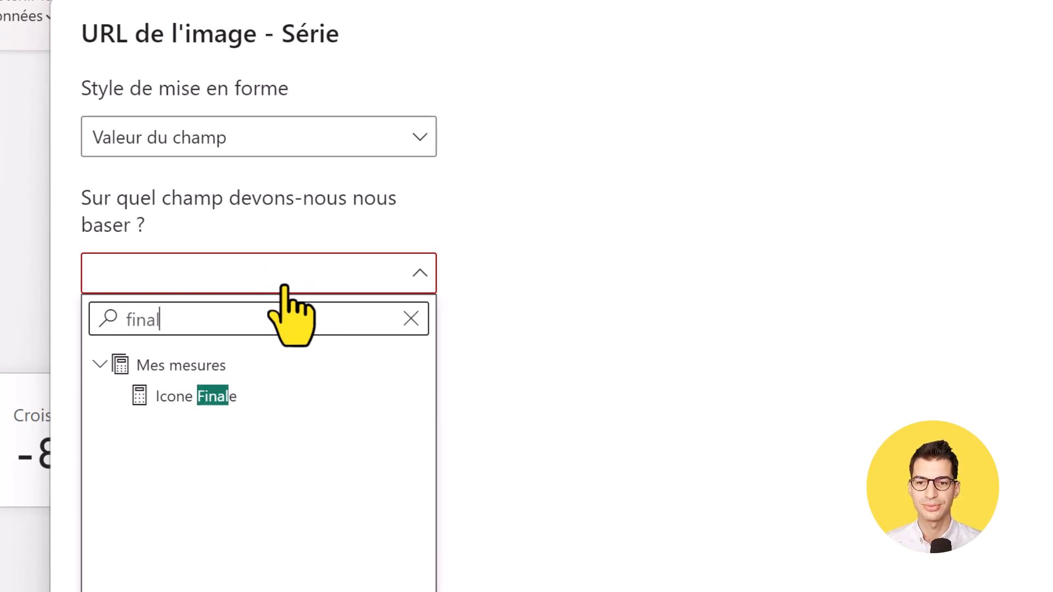
pyautogui.click(296, 391)
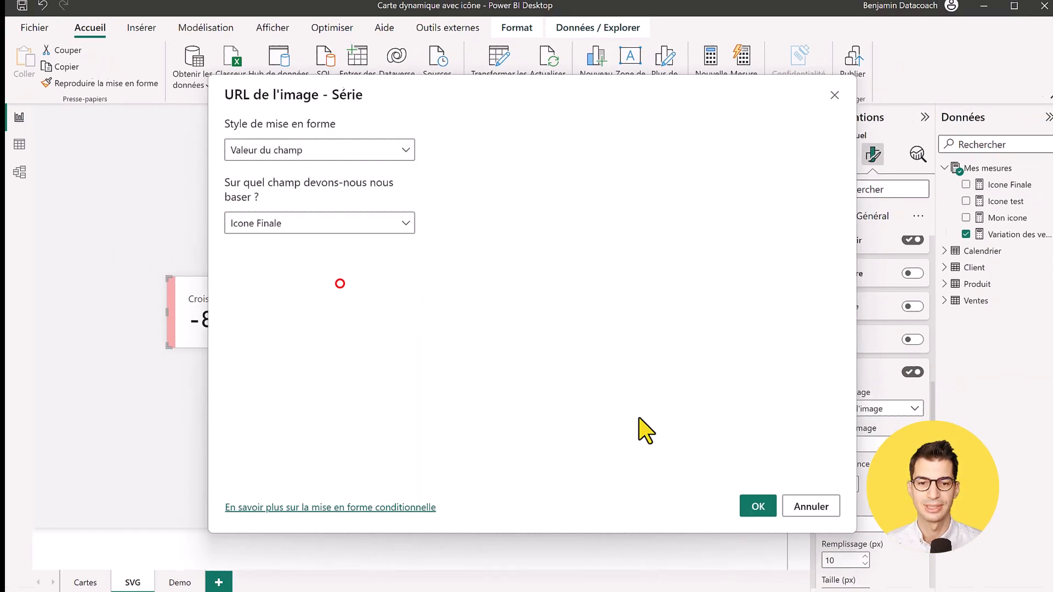
pyautogui.click(758, 506)
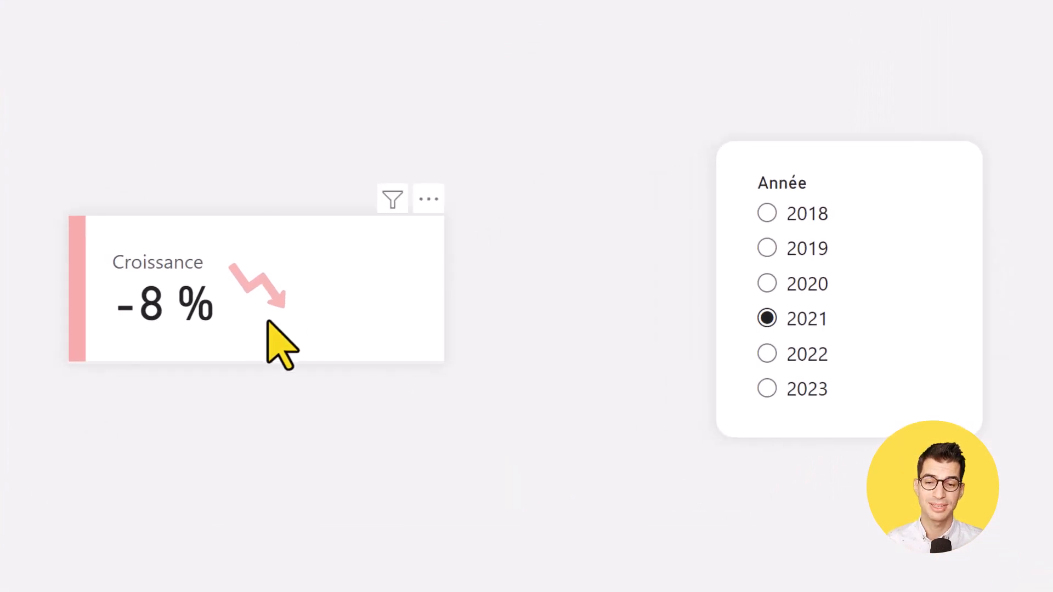
# Step: Check the Croissance card's dynamic icon by switching the Année slicer between 2021, 2022 and 2023
pyautogui.click(795, 287)
pyautogui.click(799, 317)
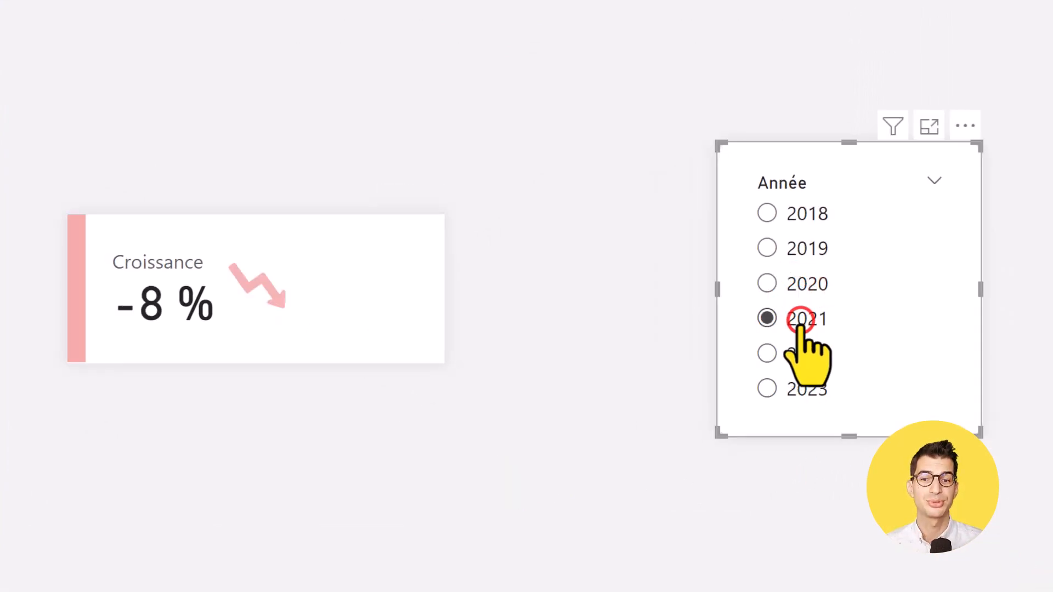
pyautogui.click(806, 349)
pyautogui.click(807, 387)
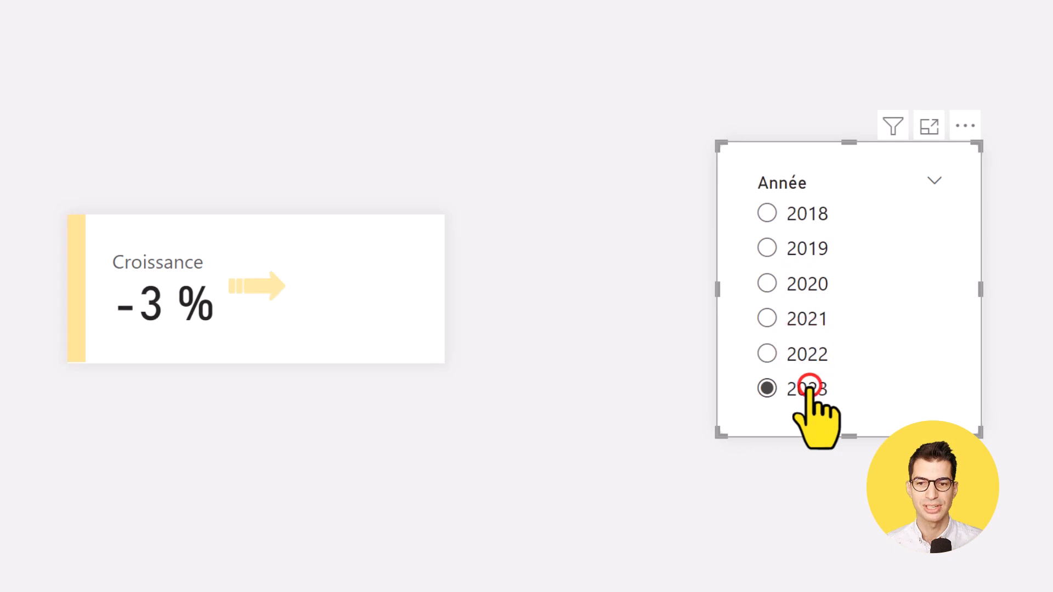
pyautogui.click(807, 353)
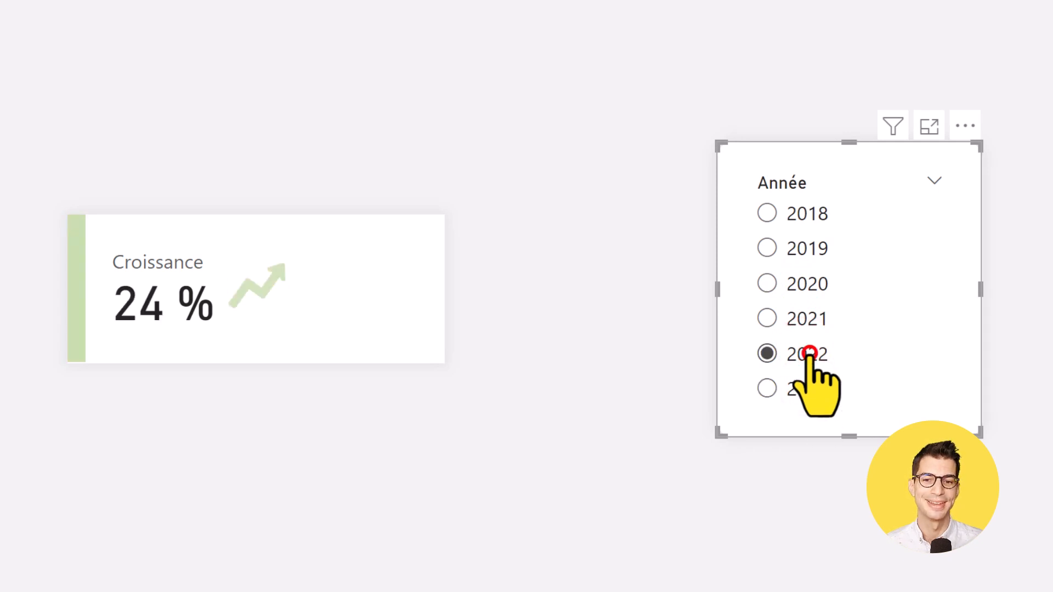
pyautogui.click(807, 319)
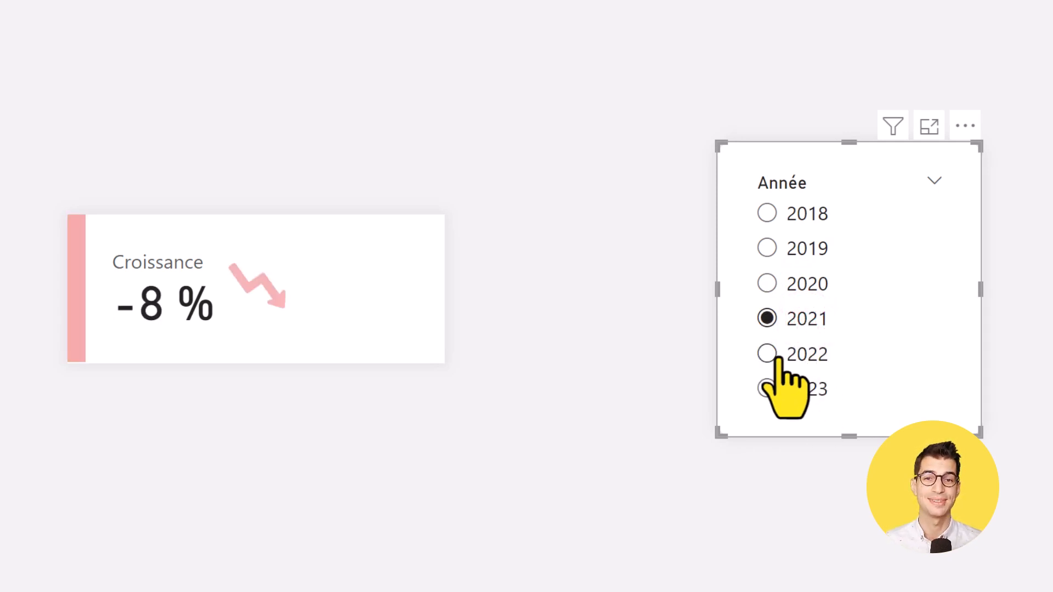